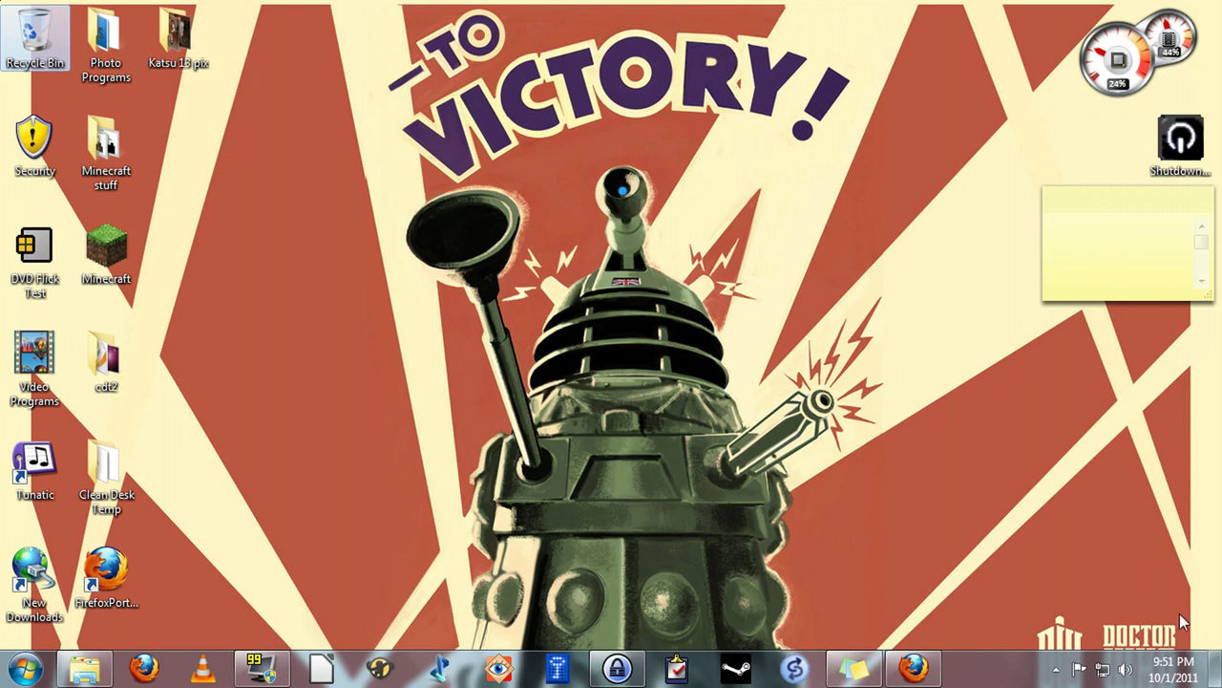
Restore the Firefox window showing the 7-zip.org homepage from the taskbar
click(921, 671)
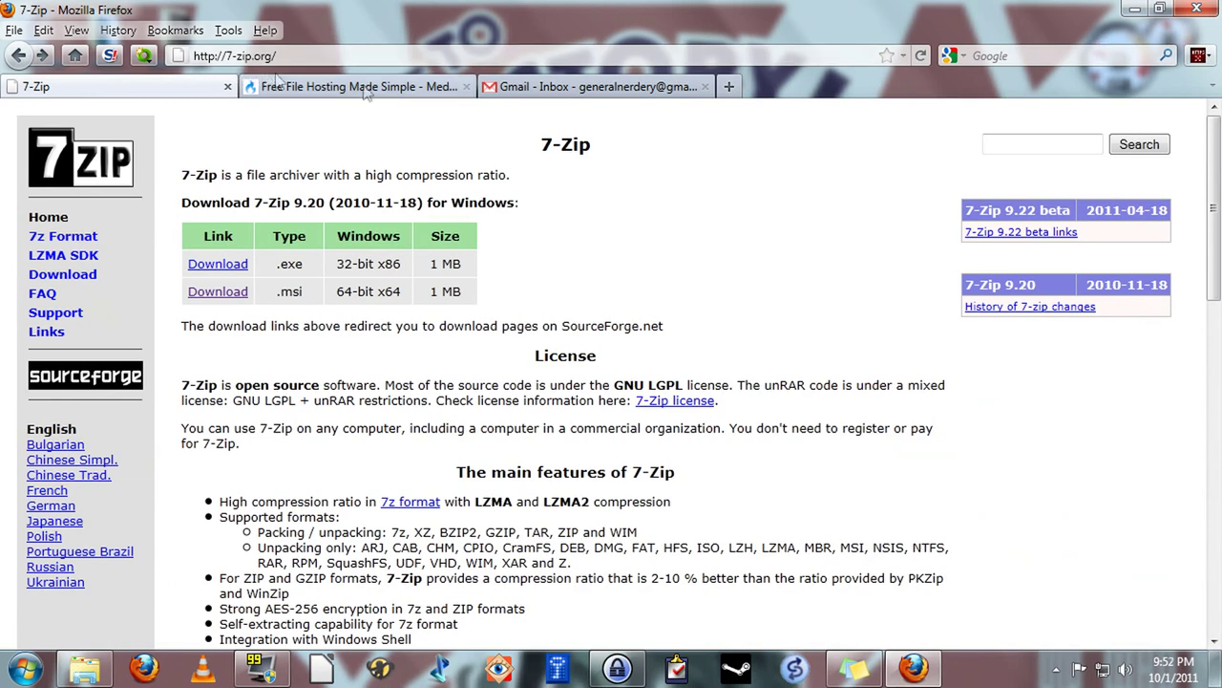
Minimize Firefox to reveal the desktop with the Katsu 13 pix folder
click(1134, 9)
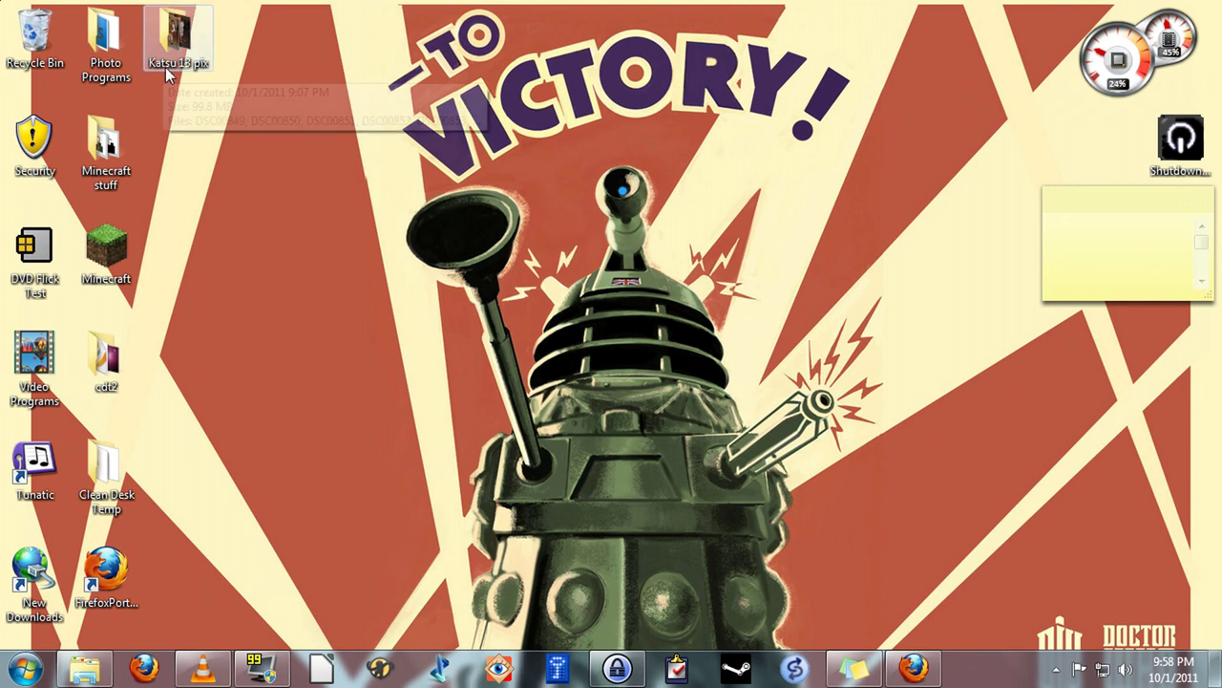
Open the Katsu 13 pix folder to check its photos, then close it
click(177, 38)
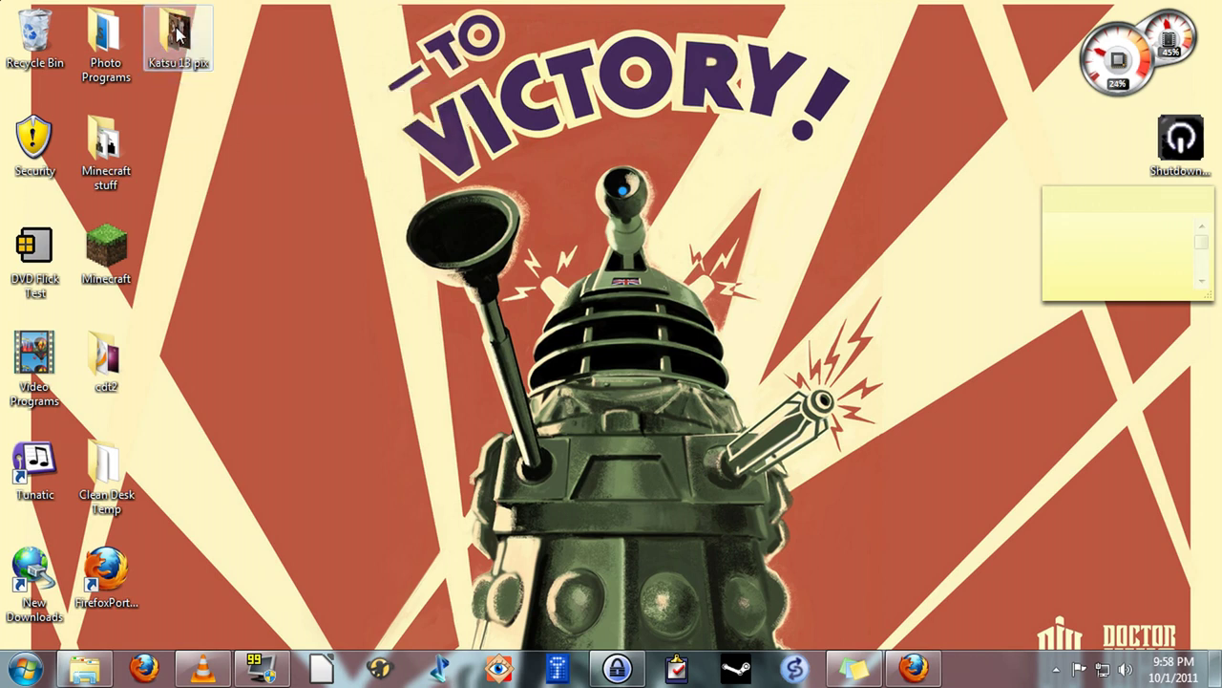
double_click(177, 37)
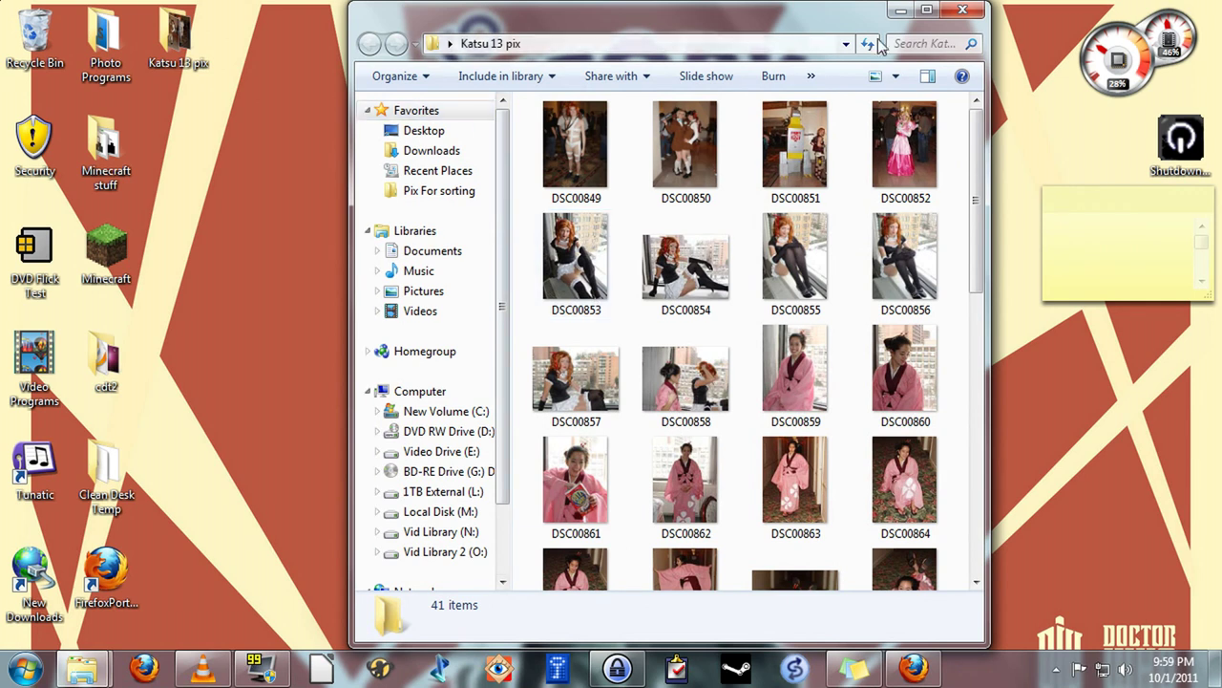
click(962, 9)
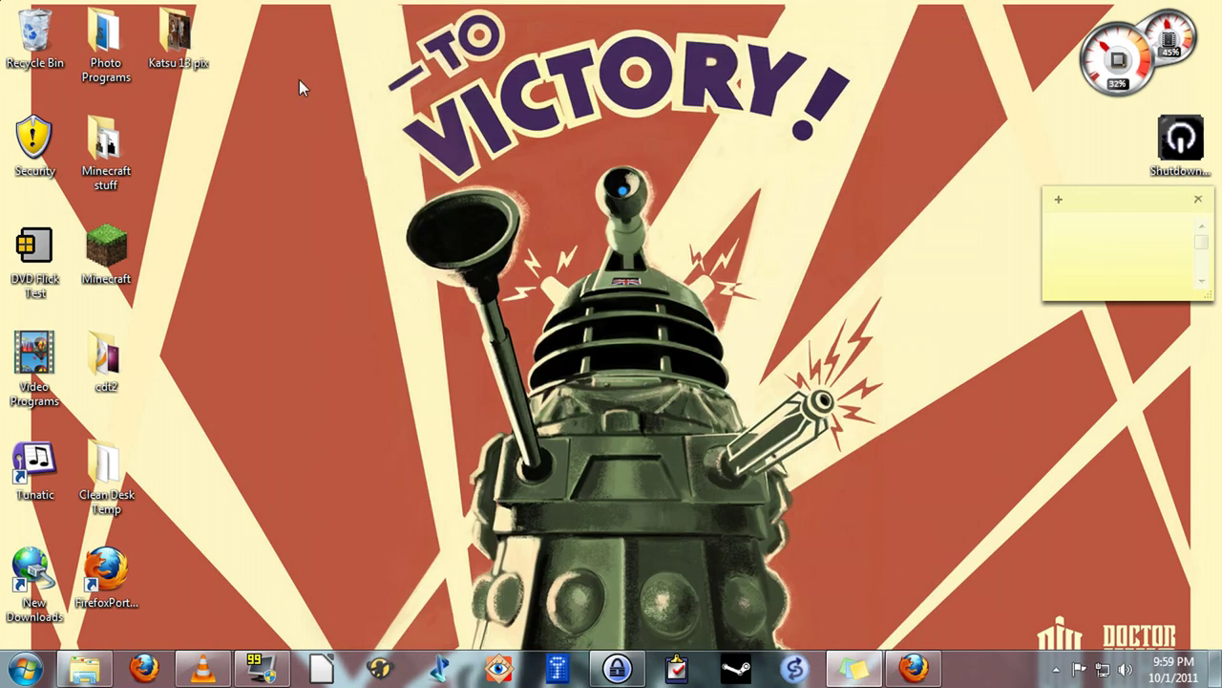
Choose 7-Zip's Add to archive for the Katsu 13 pix folder
right_click(168, 42)
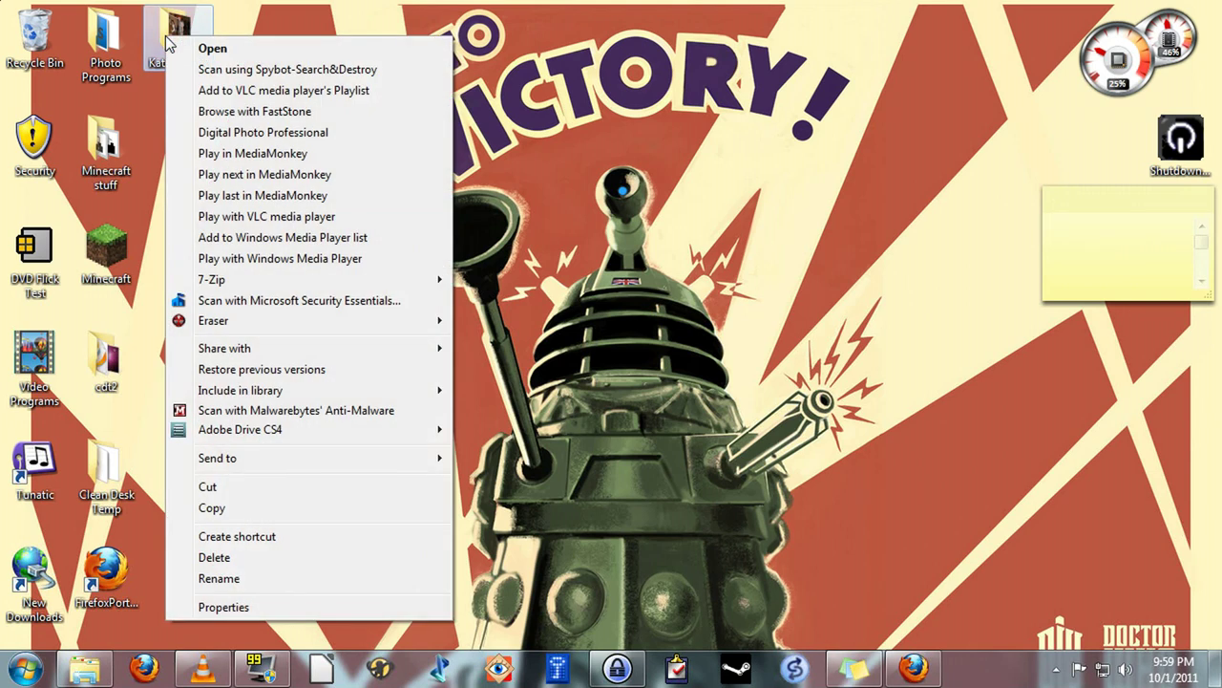
mouse_move(281, 280)
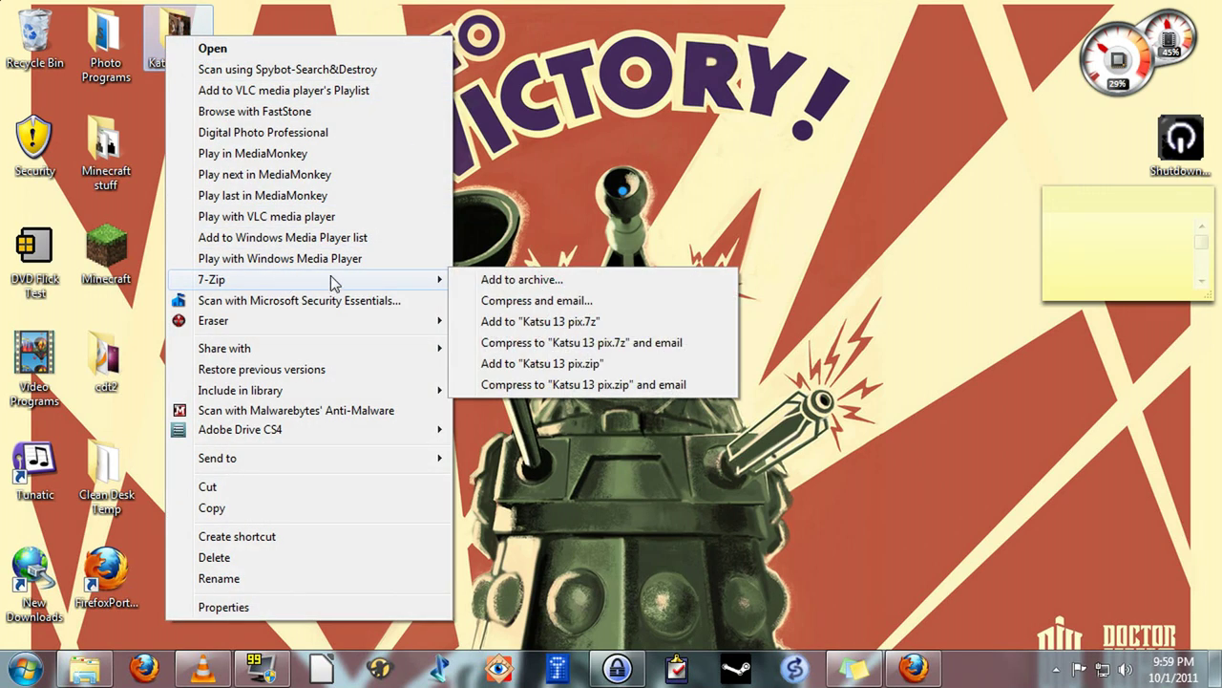
click(513, 280)
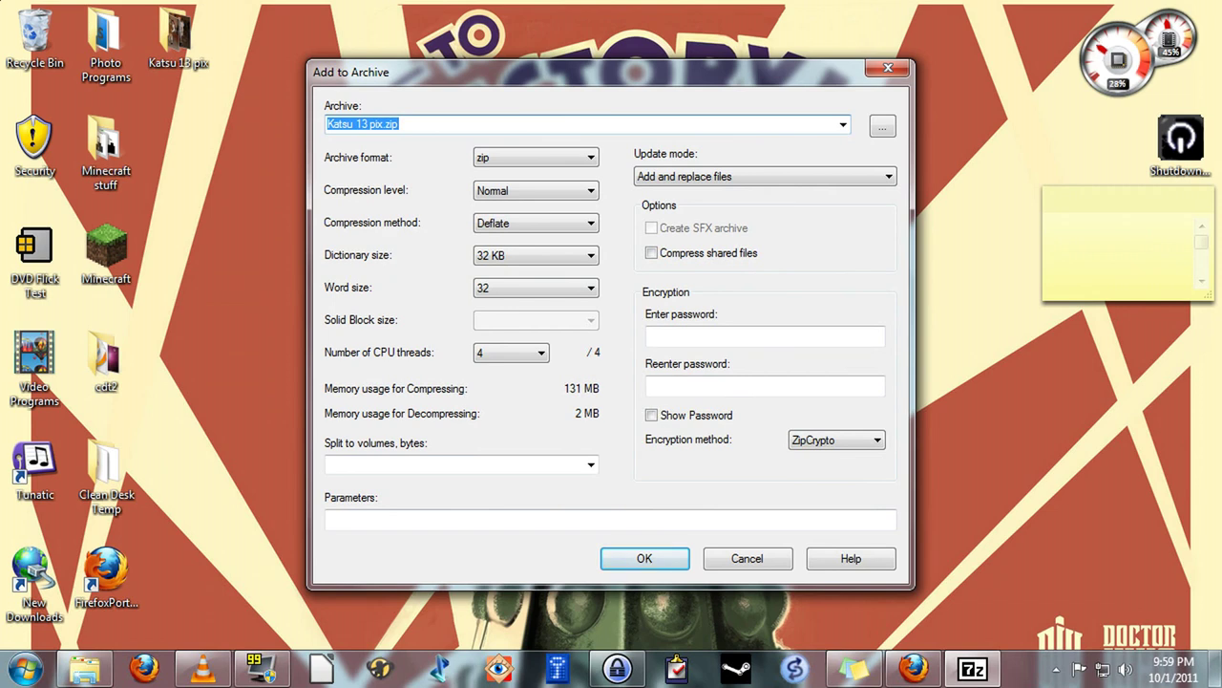
Keep zip format for Katsu 13 pix.zip, show the password, and enter the archive password
click(450, 130)
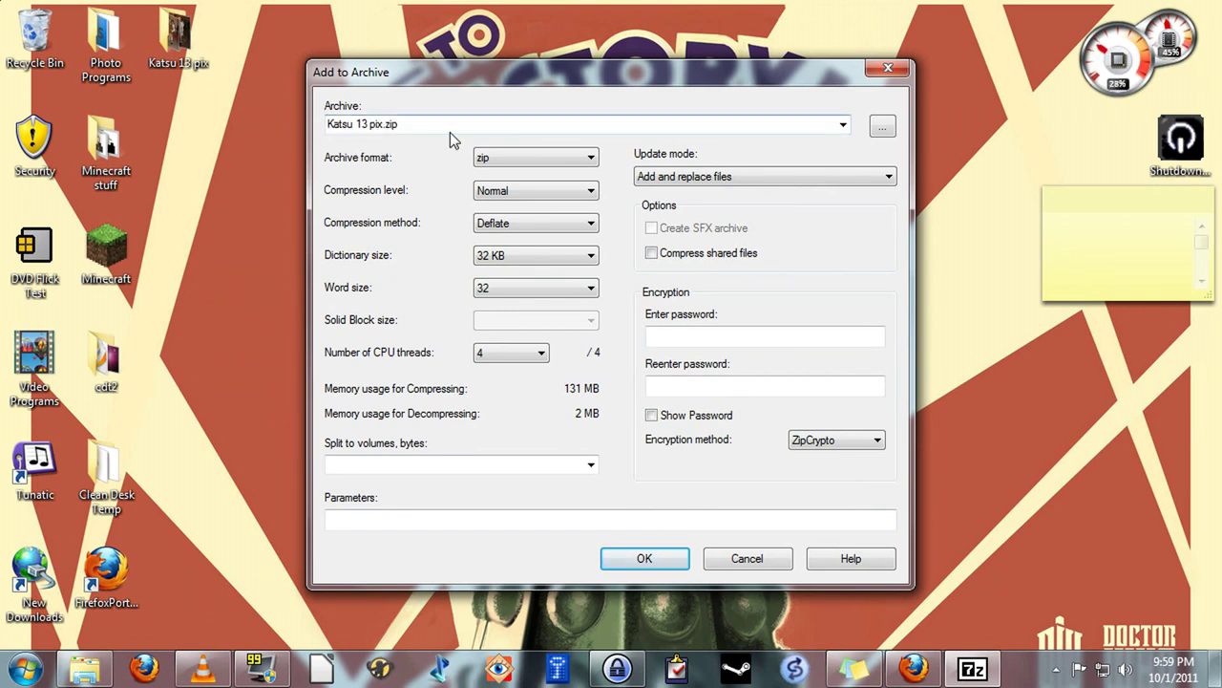
click(522, 158)
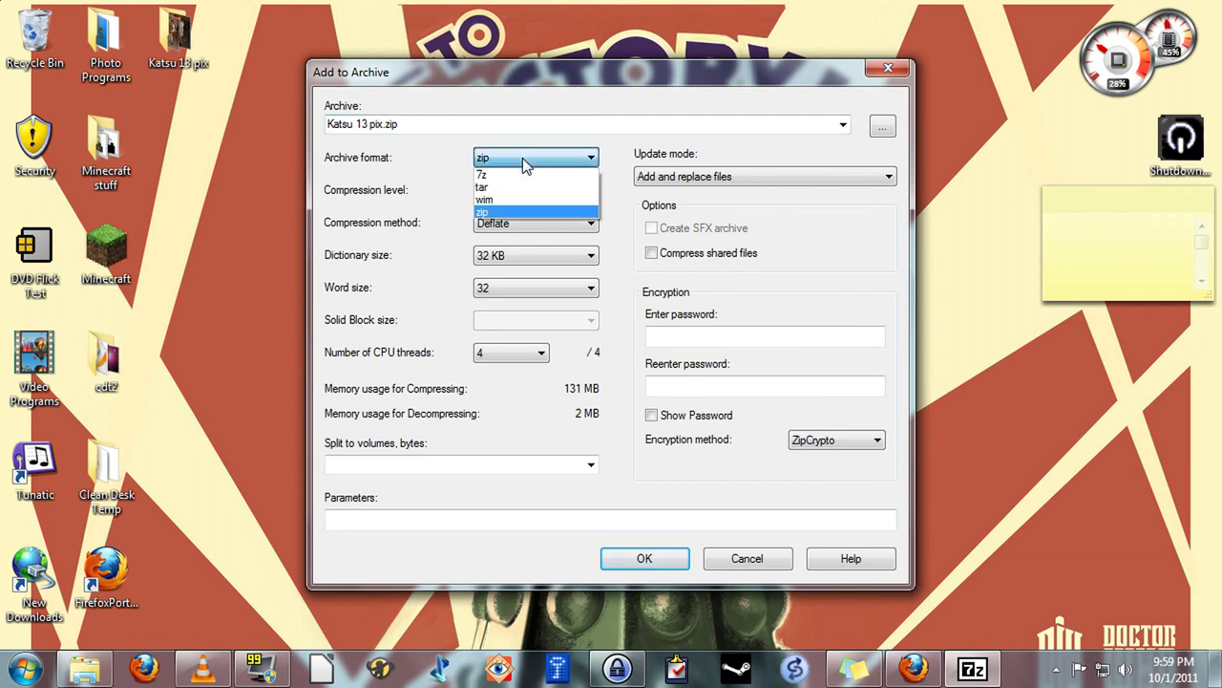
click(518, 212)
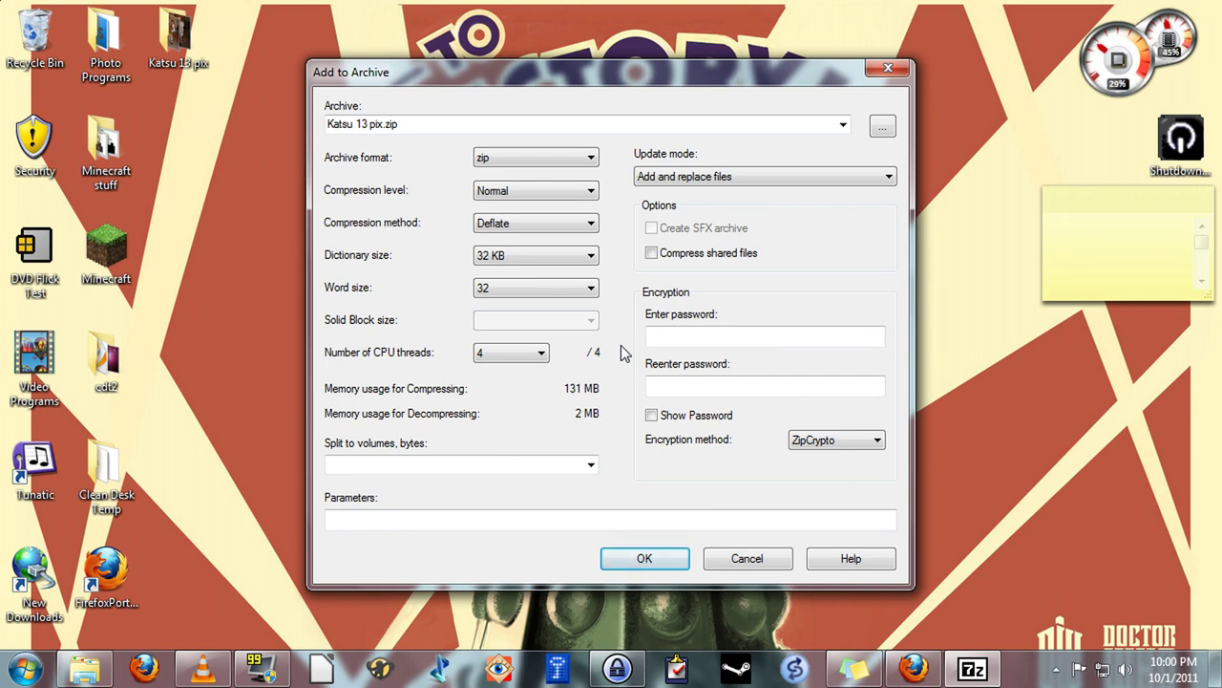
click(651, 415)
click(669, 335)
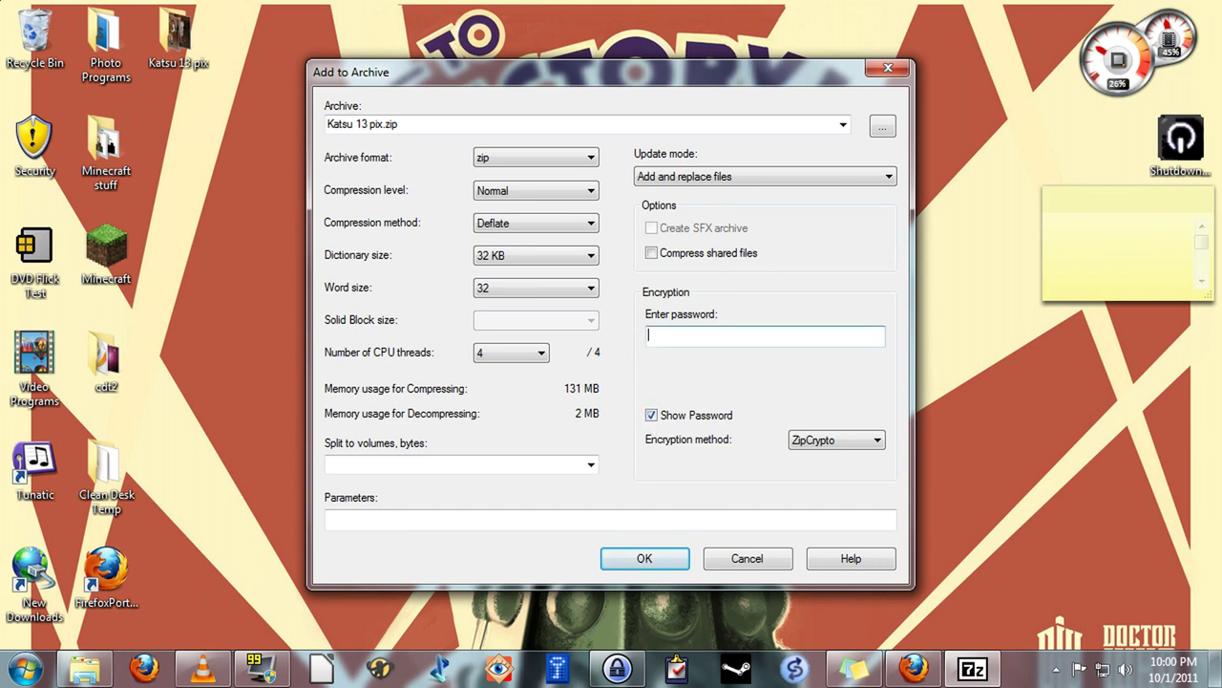
text(pass)
Confirm to compress Katsu 13 pix into the zip archive on the desktop
click(642, 560)
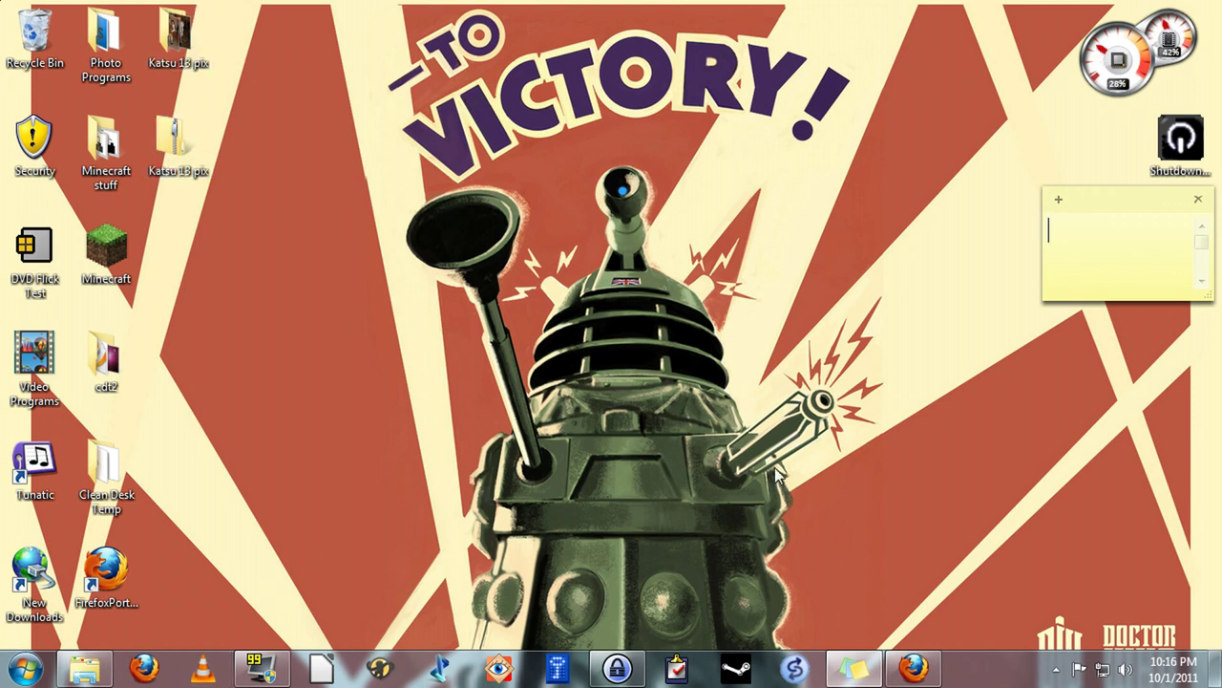
Restore the Firefox window from the taskbar
click(913, 667)
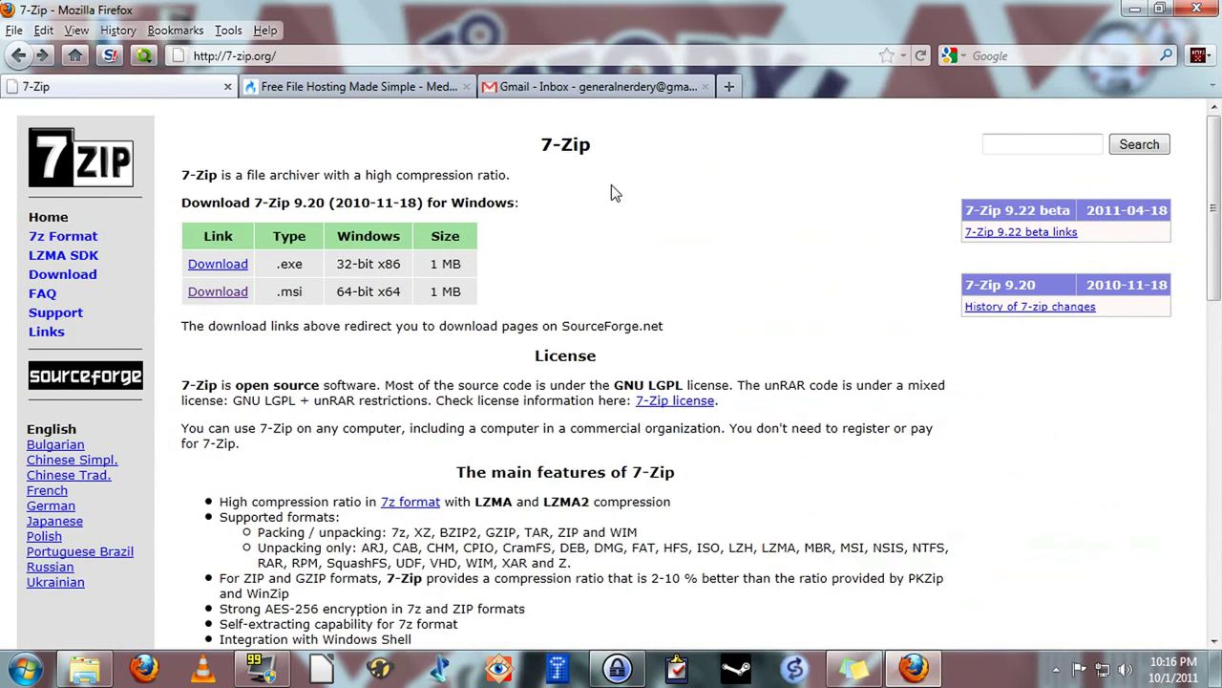
Switch to the MediaFire homepage and scroll down to the Create a Free Account offer
click(360, 85)
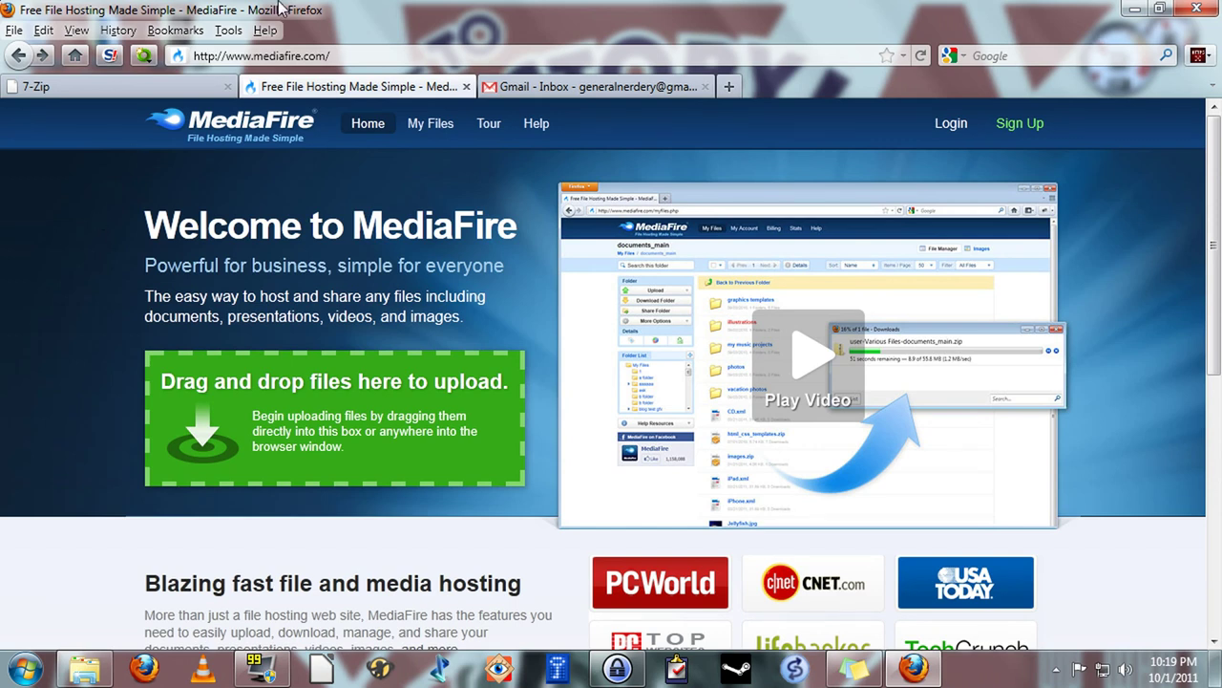
mouse_move(280, 7)
mouse_down()
mouse_move(162, 21)
mouse_move(279, 21)
mouse_up()
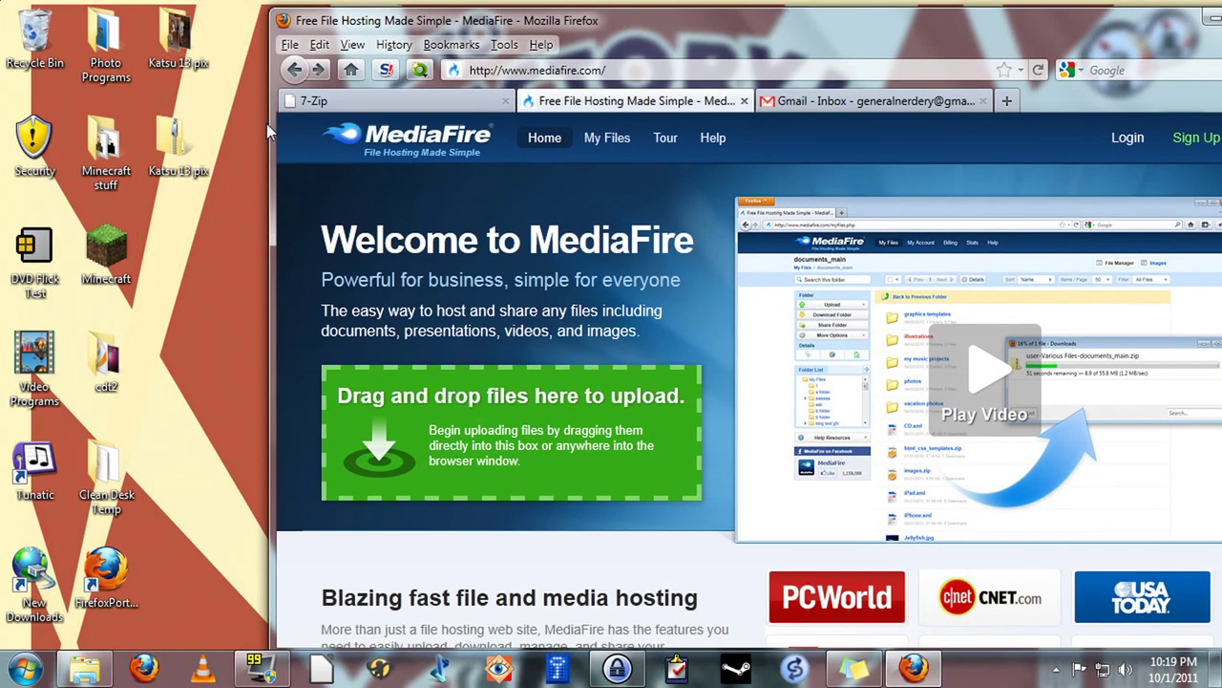
mouse_move(173, 141)
mouse_down()
mouse_move(465, 439)
mouse_move(179, 134)
mouse_up()
drag(676, 29, 440, 1)
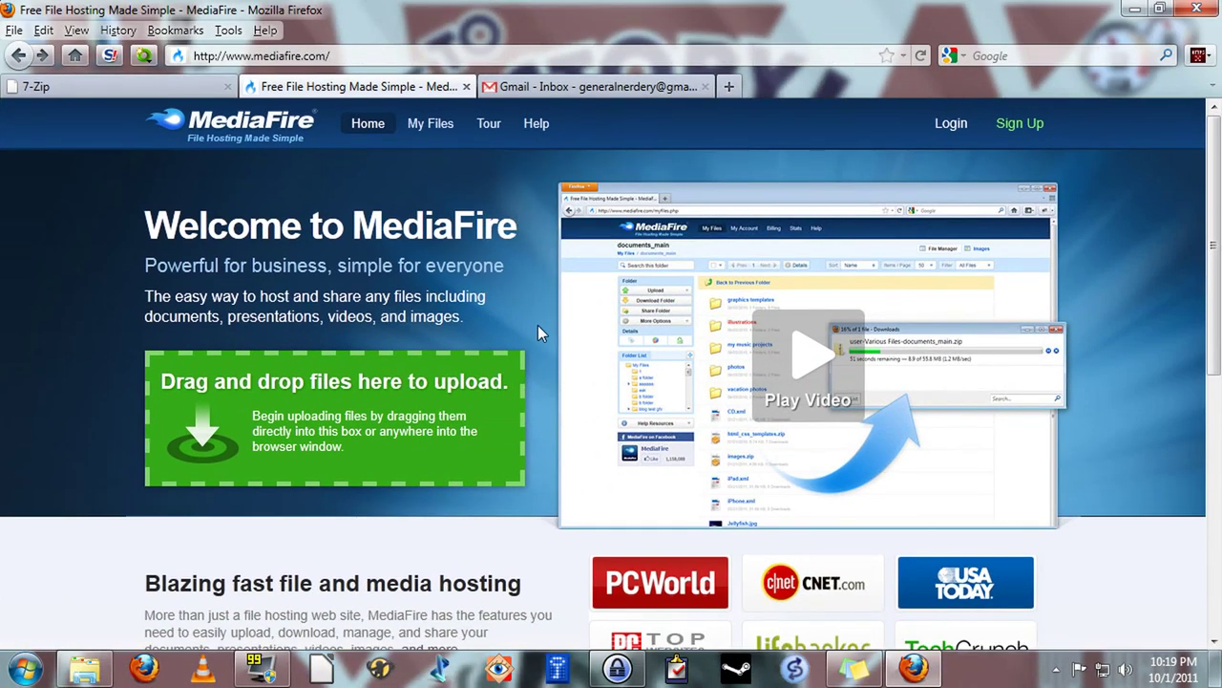
scroll(546, 328, down, 10)
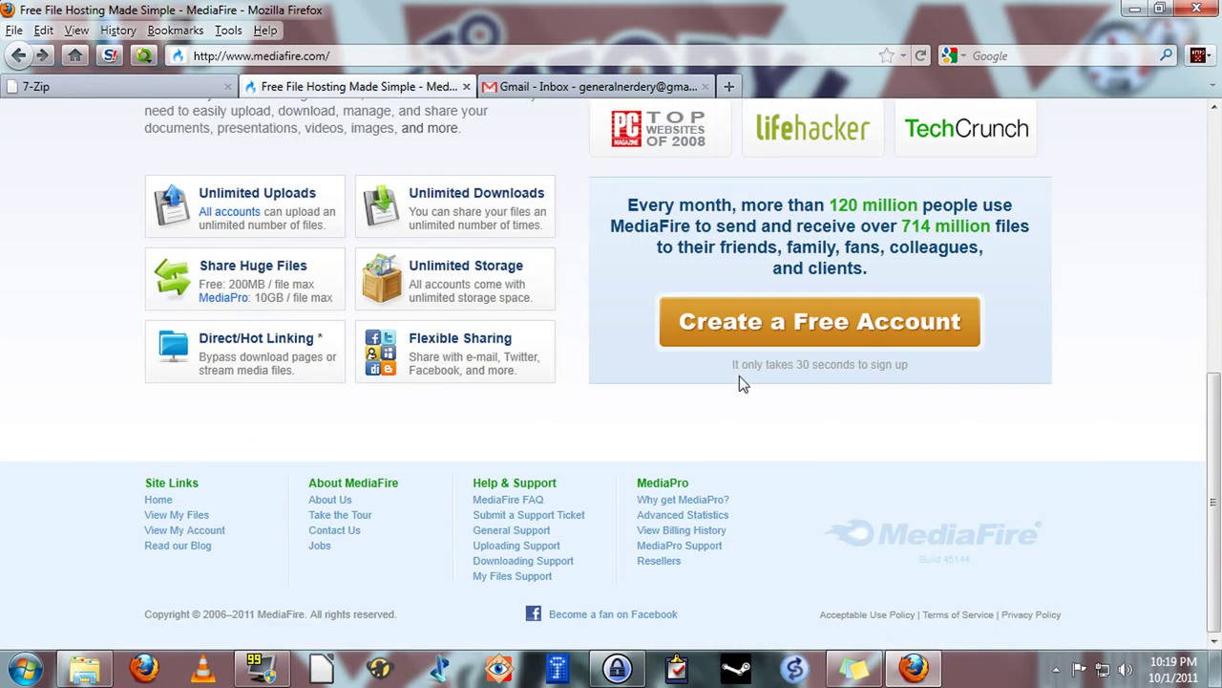
Open MediaFire's free account registration page and work through the sign-up form
click(792, 325)
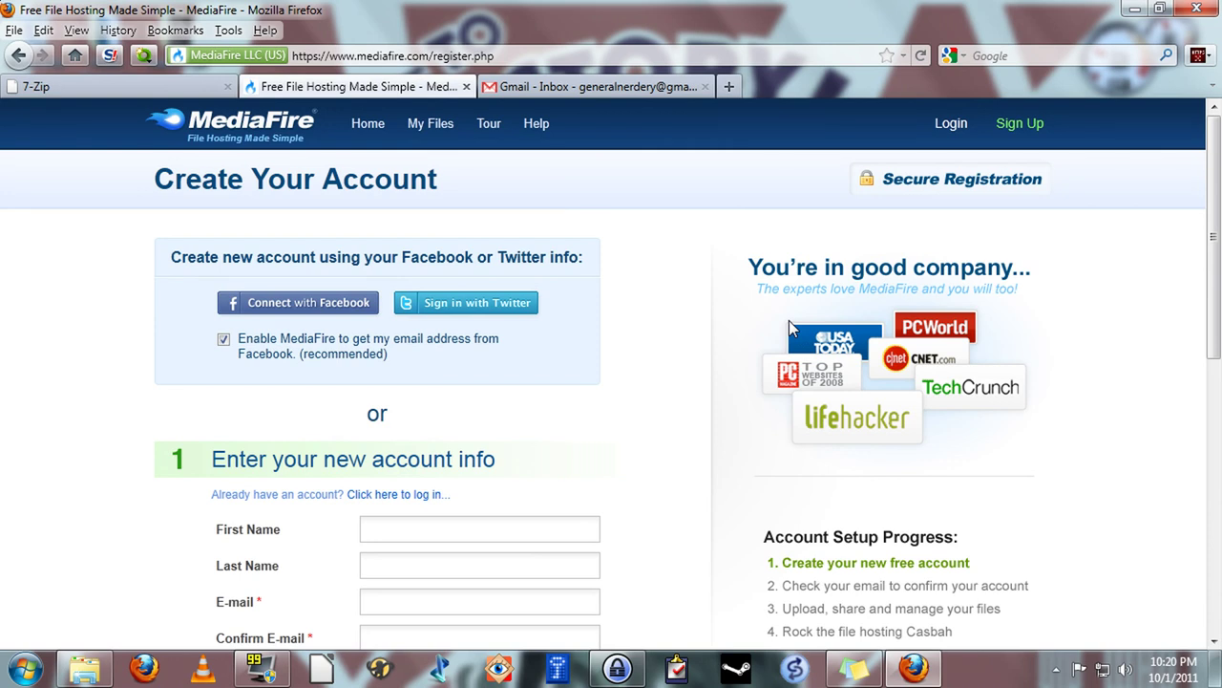
scroll(617, 483, down, 6)
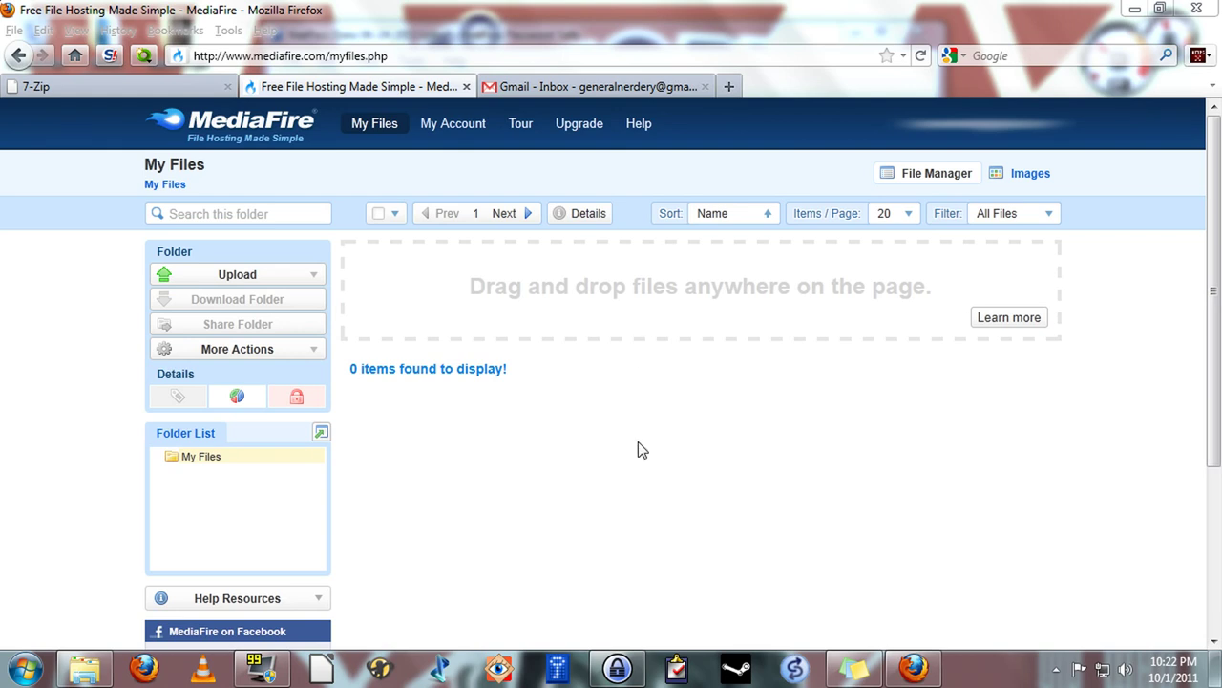
Drag Katsu 13 pix.zip from the desktop into My Files to upload the 99.04MB archive
click(441, 13)
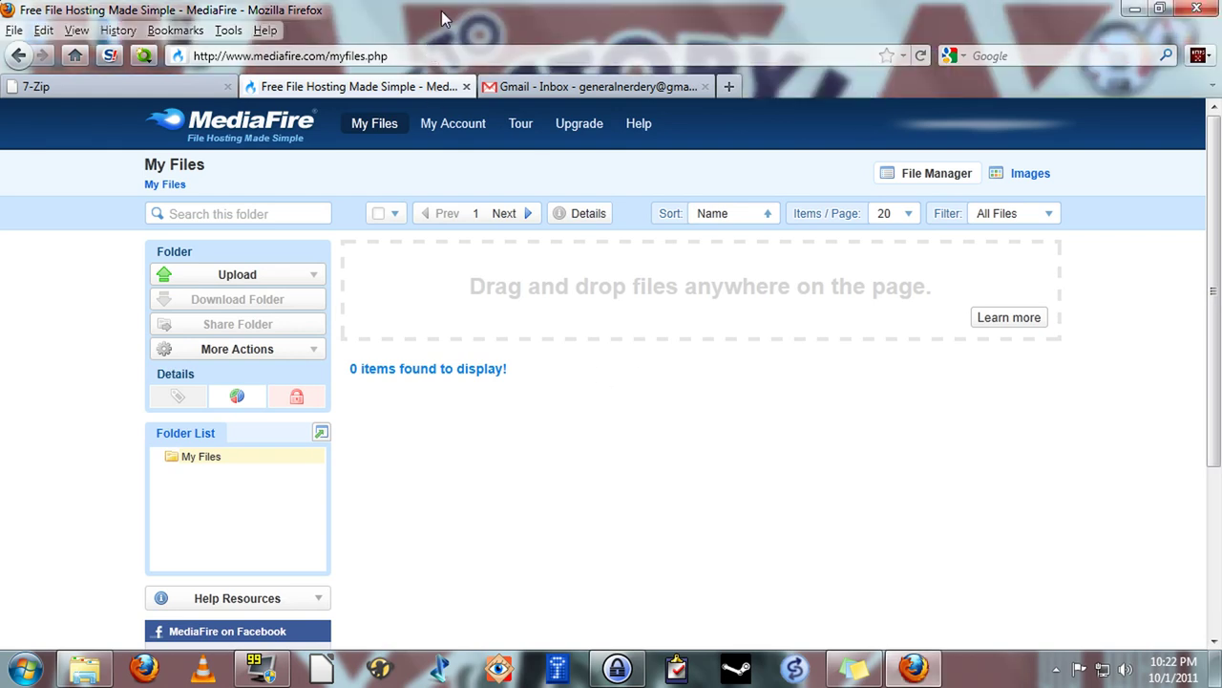
double_click(441, 10)
drag(694, 112, 673, 12)
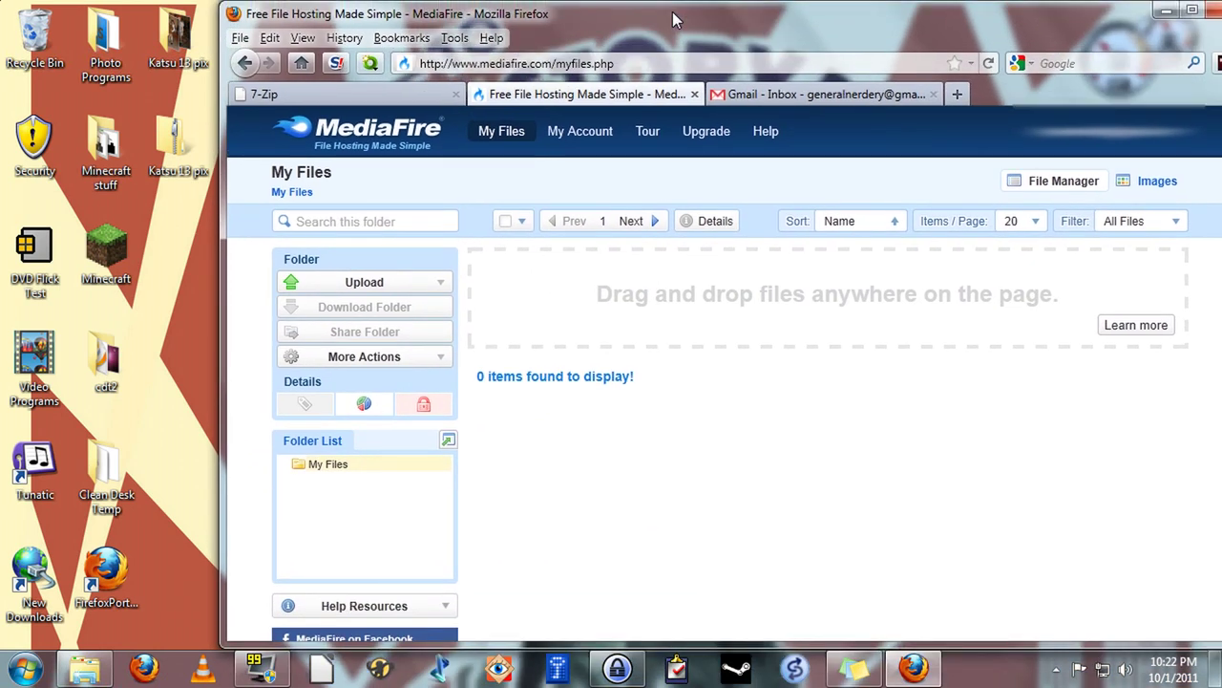
click(175, 138)
drag(175, 139, 767, 351)
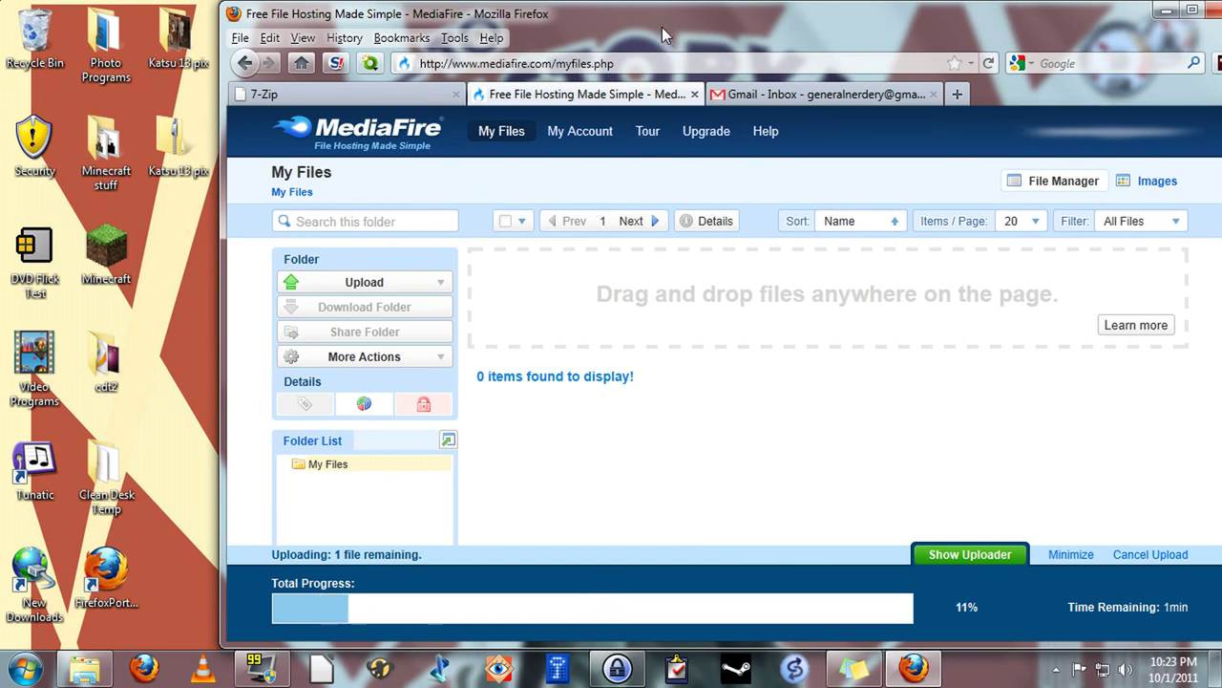
drag(662, 27, 506, 2)
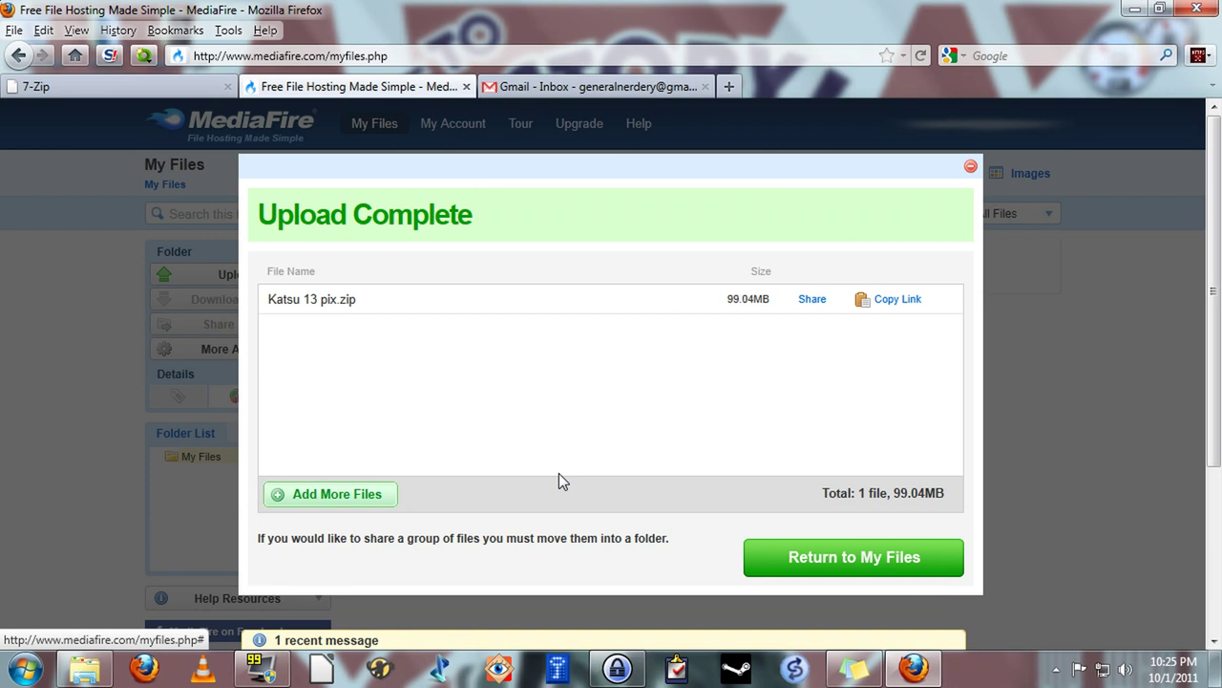
Share Katsu 13 pix.zip by email to your own address with the message 'hi'
click(811, 300)
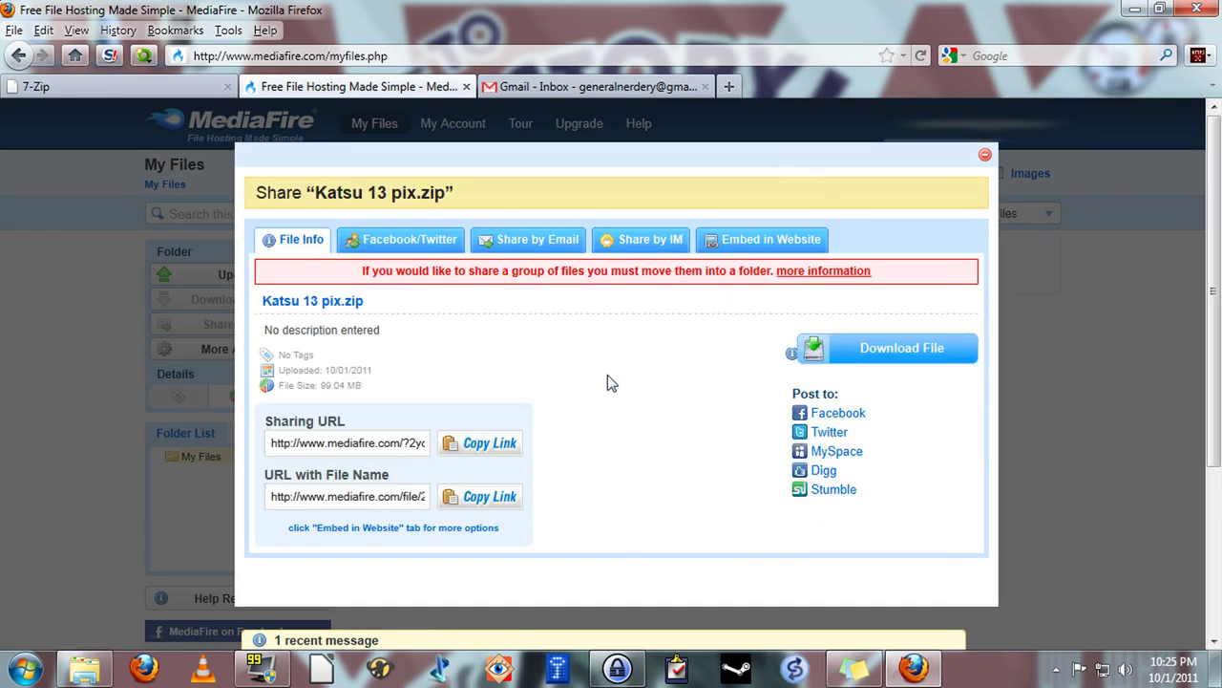
click(541, 247)
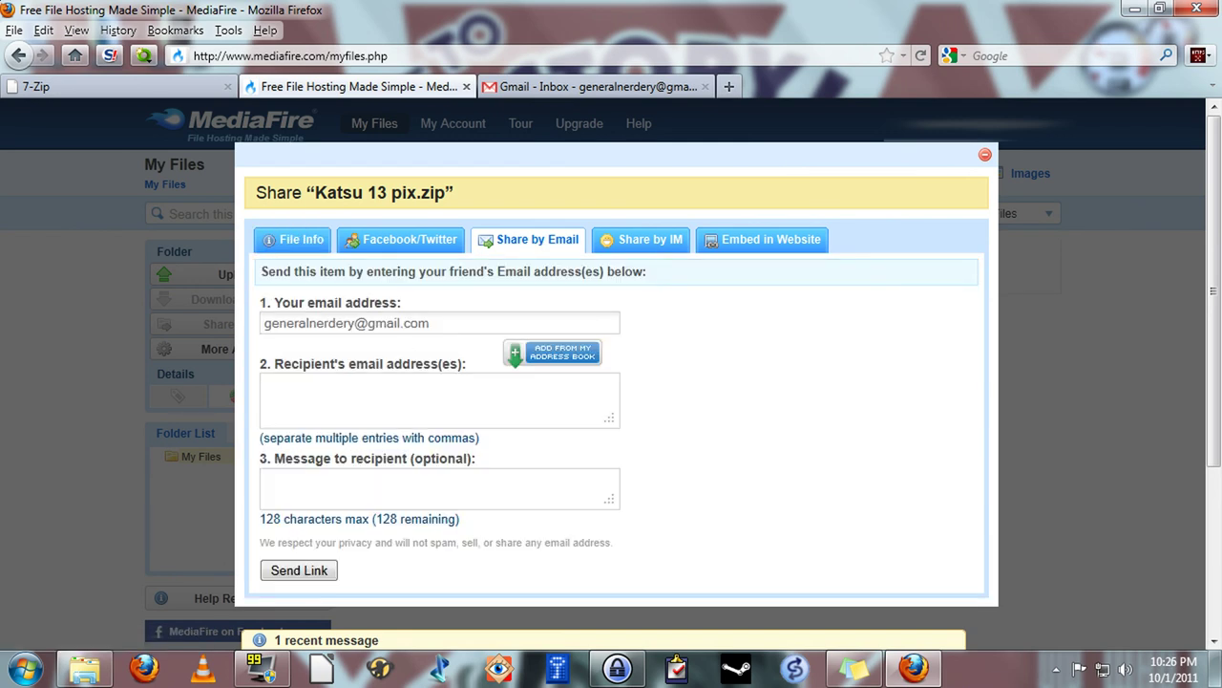
click(265, 384)
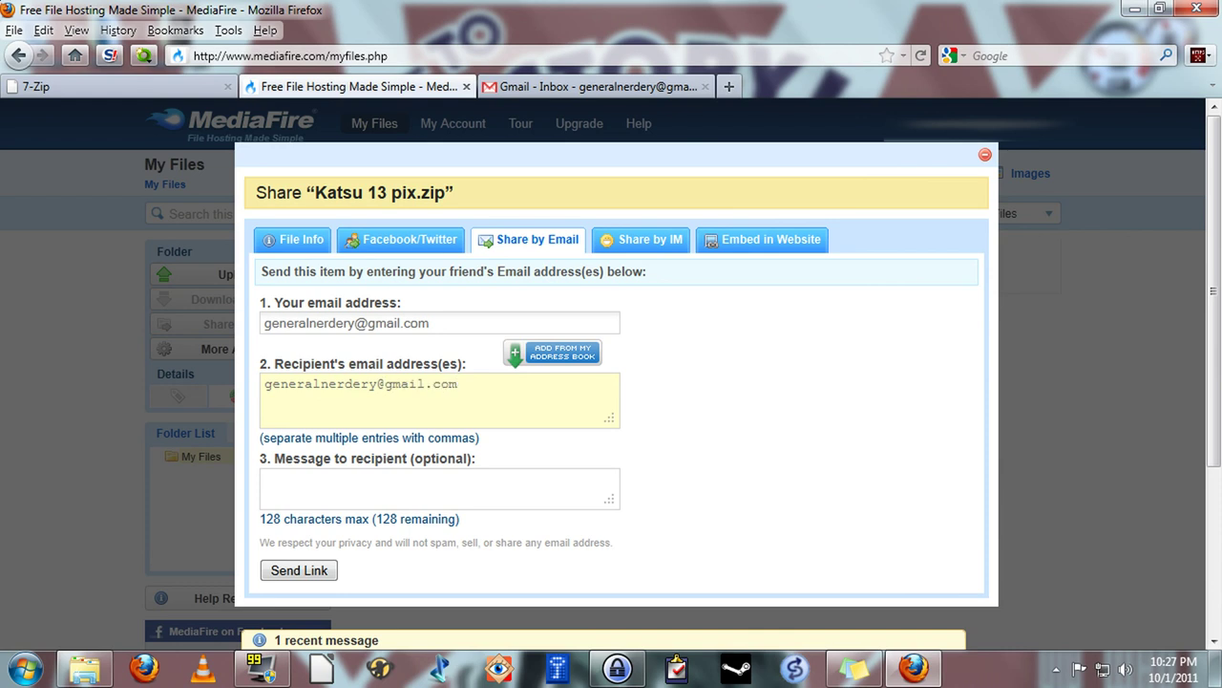
click(266, 480)
text(he)
key(BackSpace)
text(i)
click(296, 570)
Close the share and upload summary windows and switch to the Gmail tab
click(984, 157)
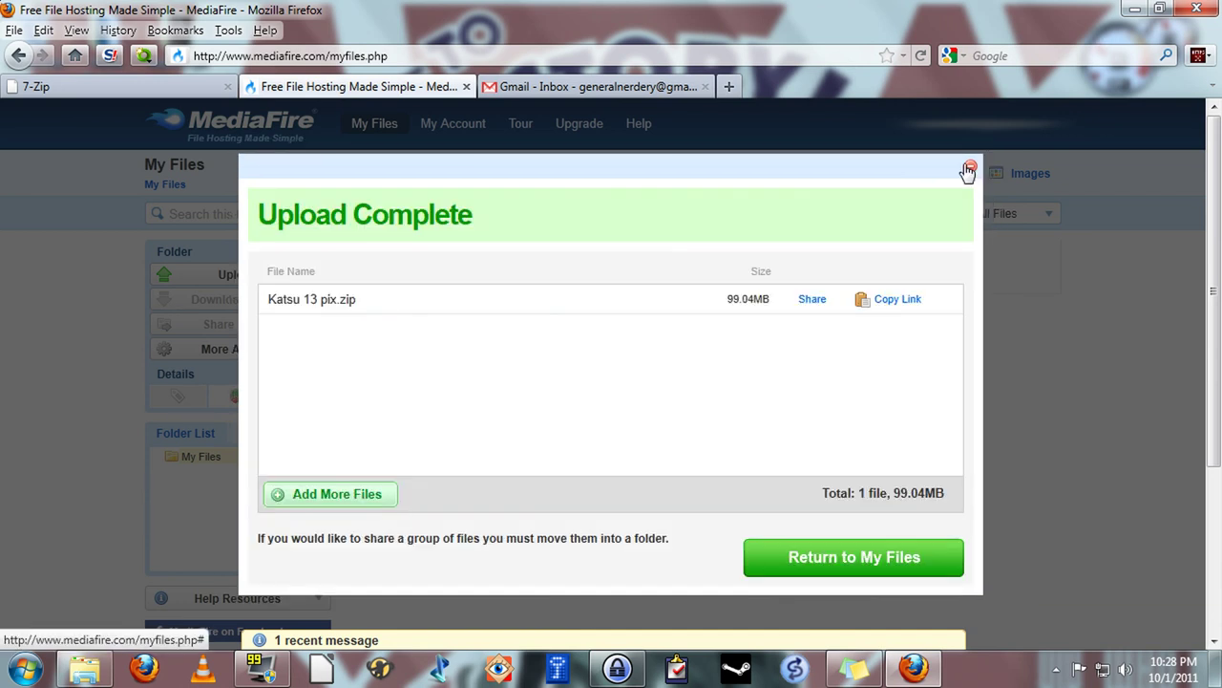
click(970, 169)
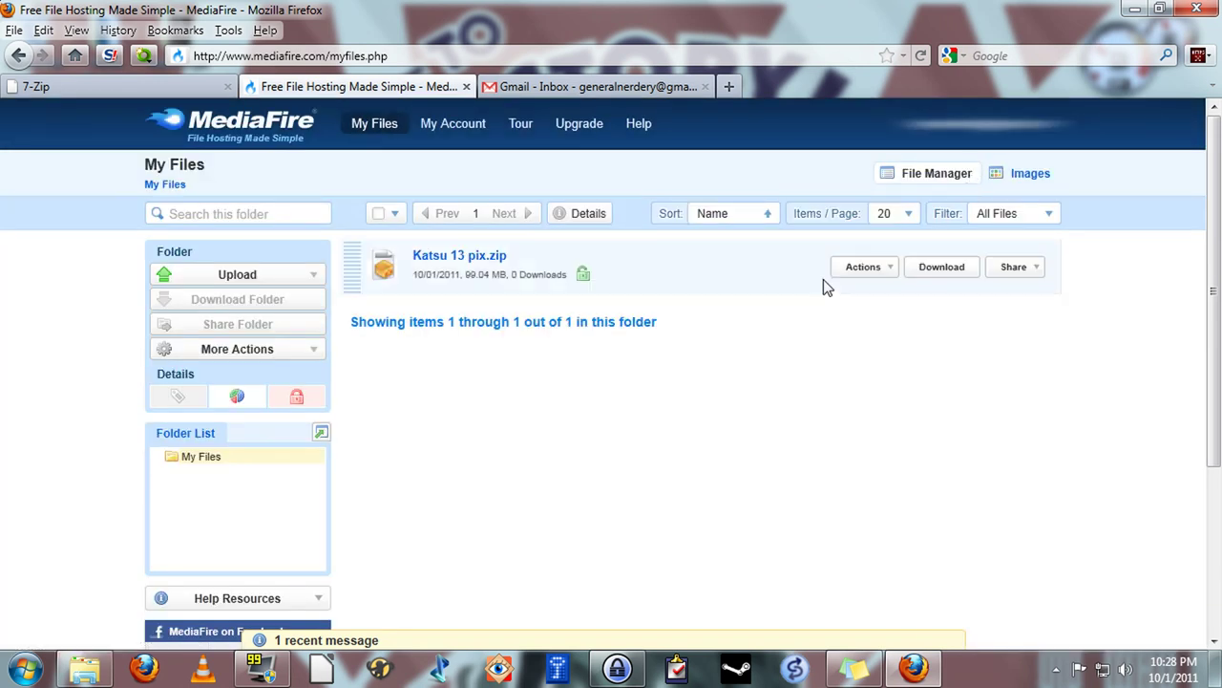
click(558, 86)
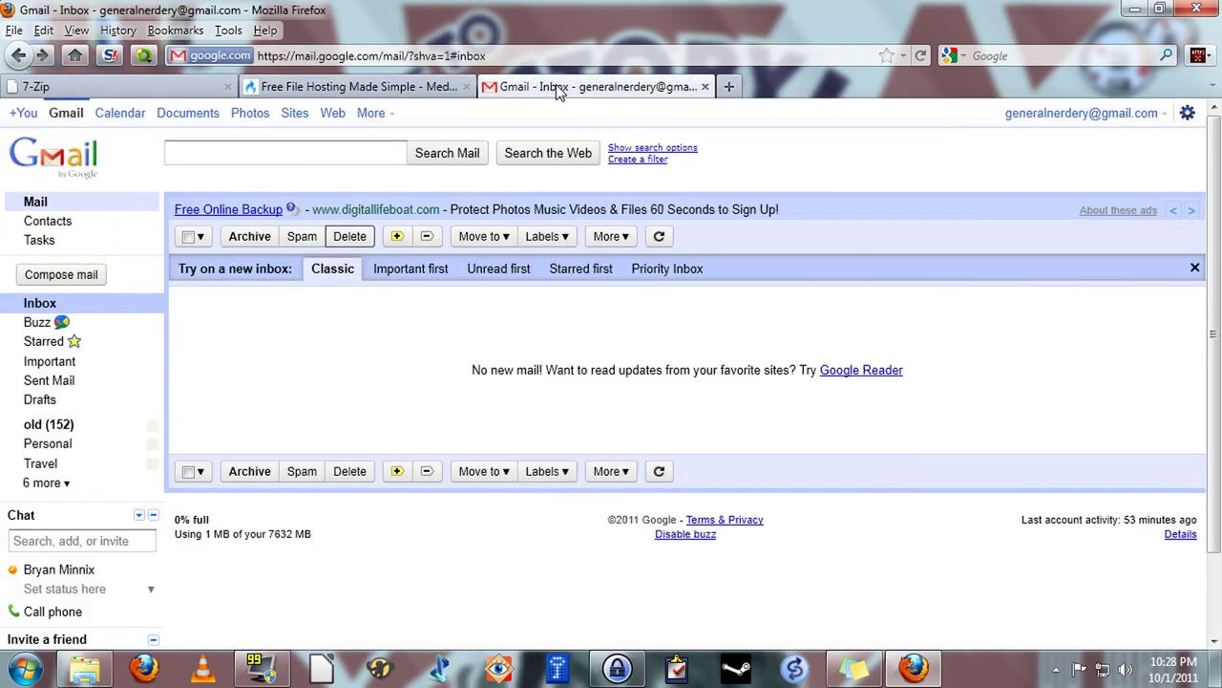
Refresh the inbox and open MediaFire's File Delivery Notification for Katsu 13 pix.zip
click(38, 306)
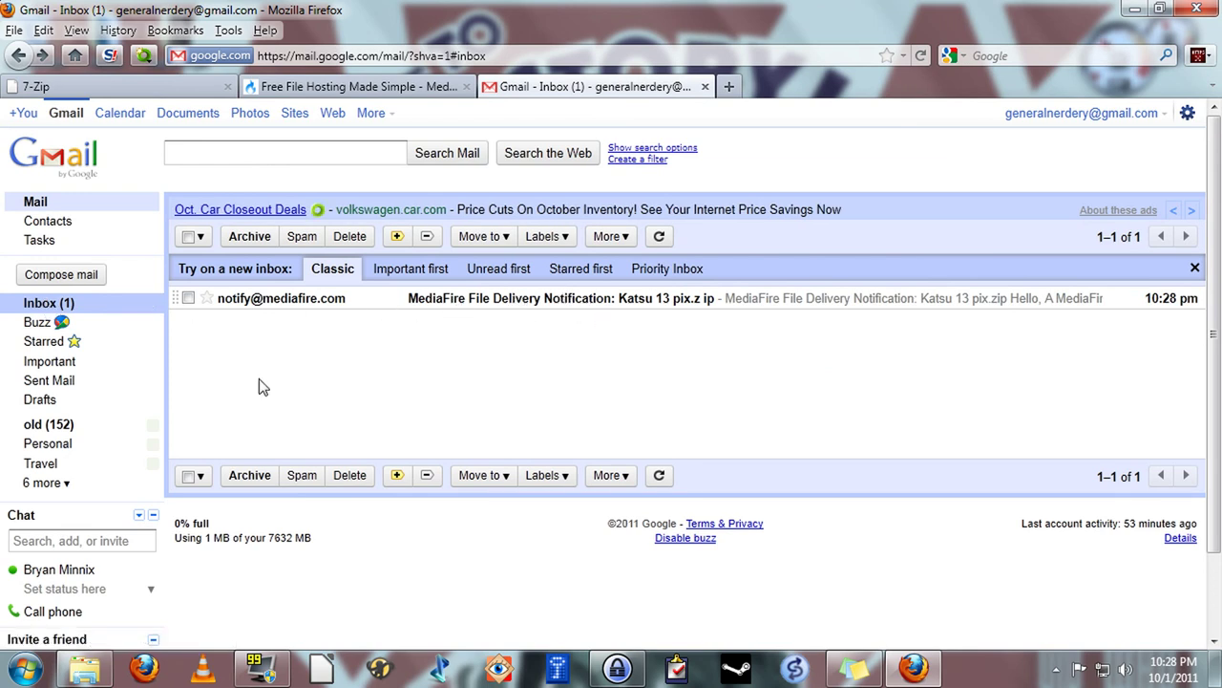
click(487, 304)
scroll(665, 473, down, 2)
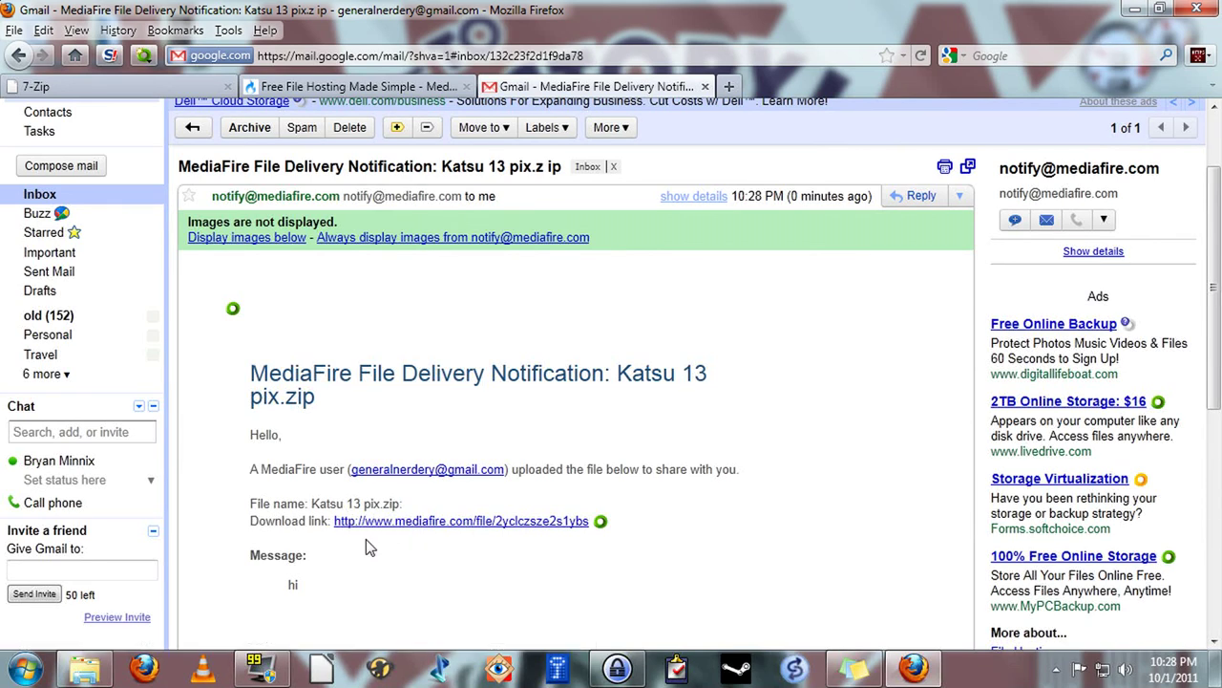
Follow the emailed link to the Katsu 13 pix.zip (99.04 MB) download page and start the download
click(455, 522)
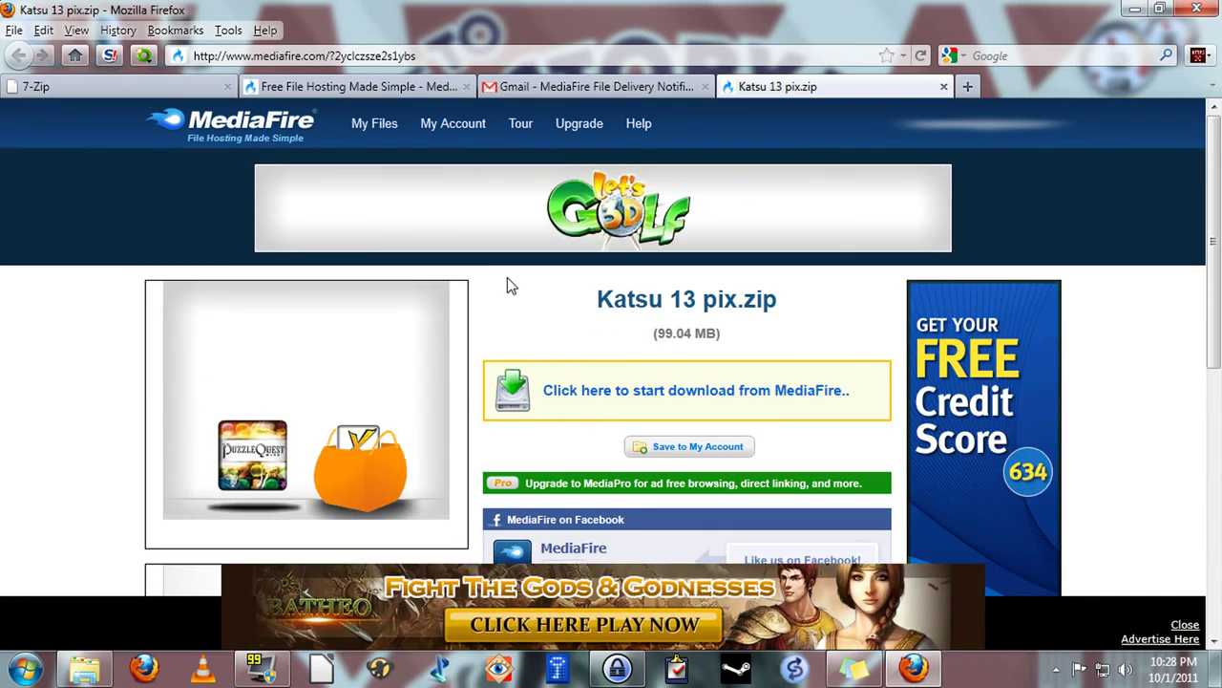
scroll(855, 400, down, 4)
scroll(882, 403, down, 2)
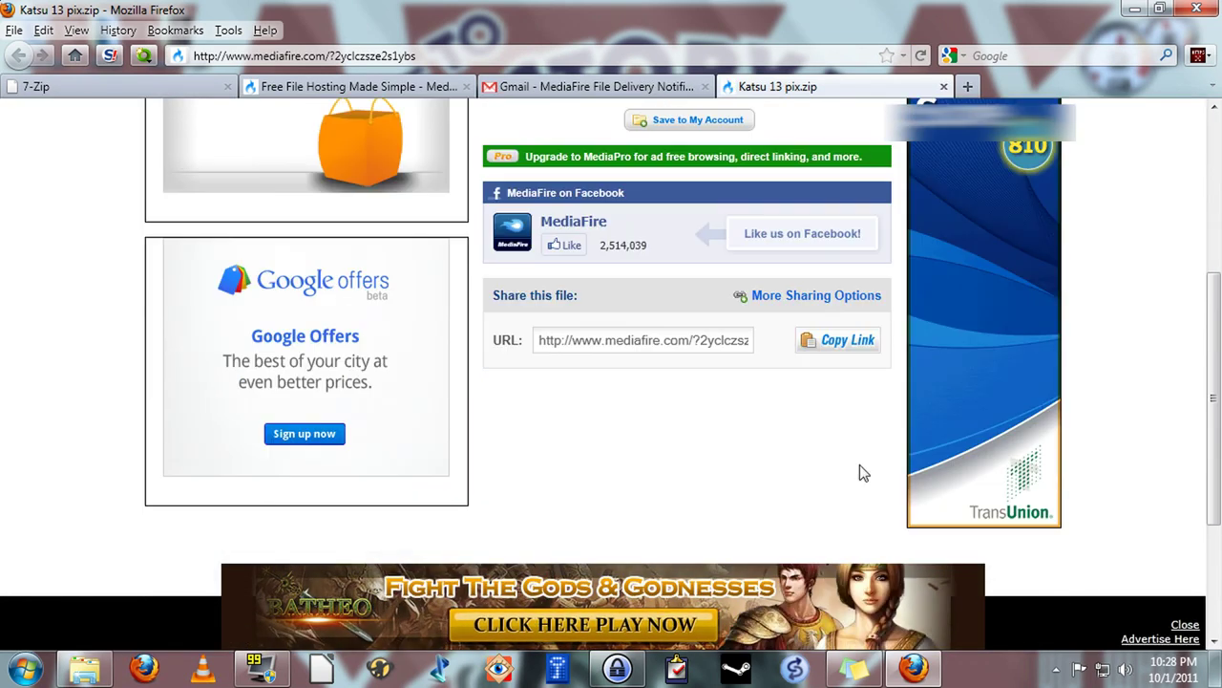
scroll(308, 431, up, 4)
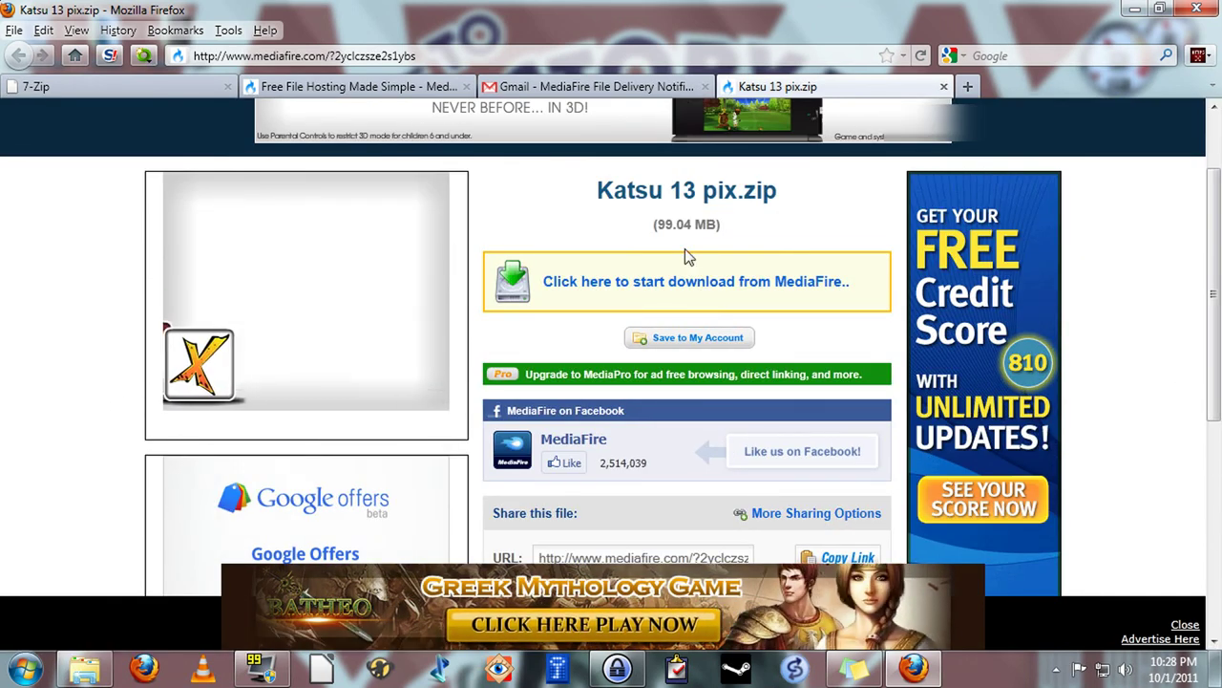
scroll(1123, 389, down, 6)
scroll(874, 387, up, 2)
scroll(874, 388, up, 6)
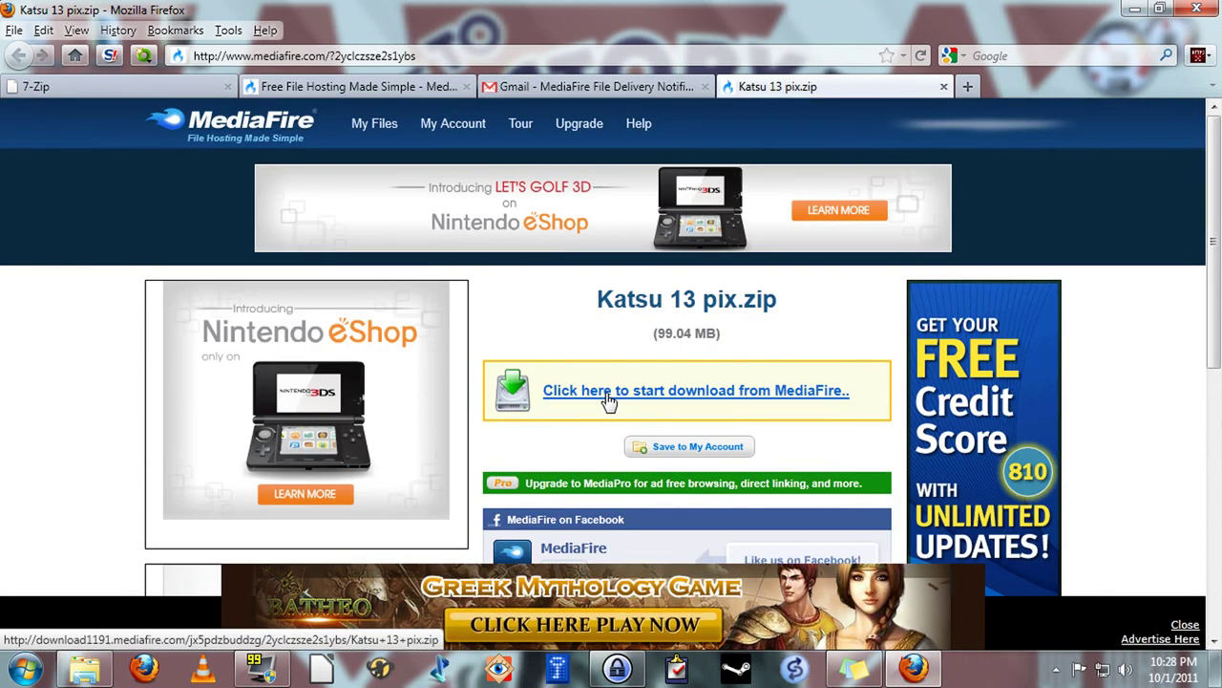
click(718, 392)
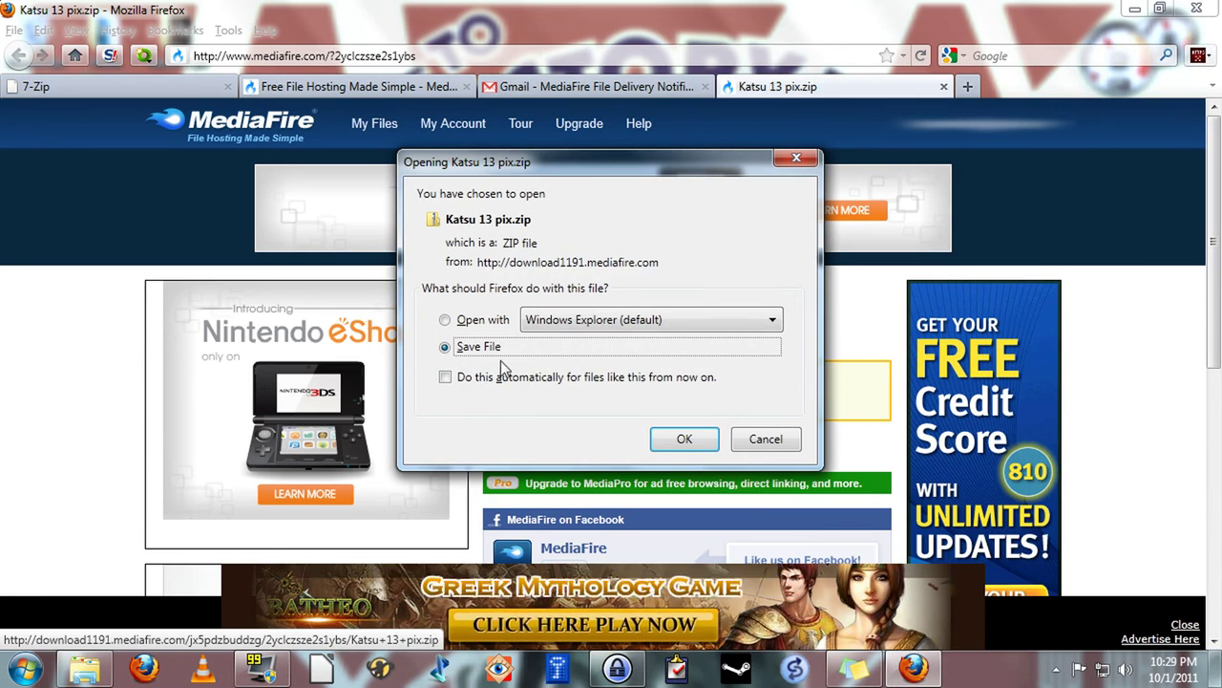
Save the download to the Desktop as Katsu 13 pix1.zip, keeping the existing Katsu 13 pix.zip
click(682, 442)
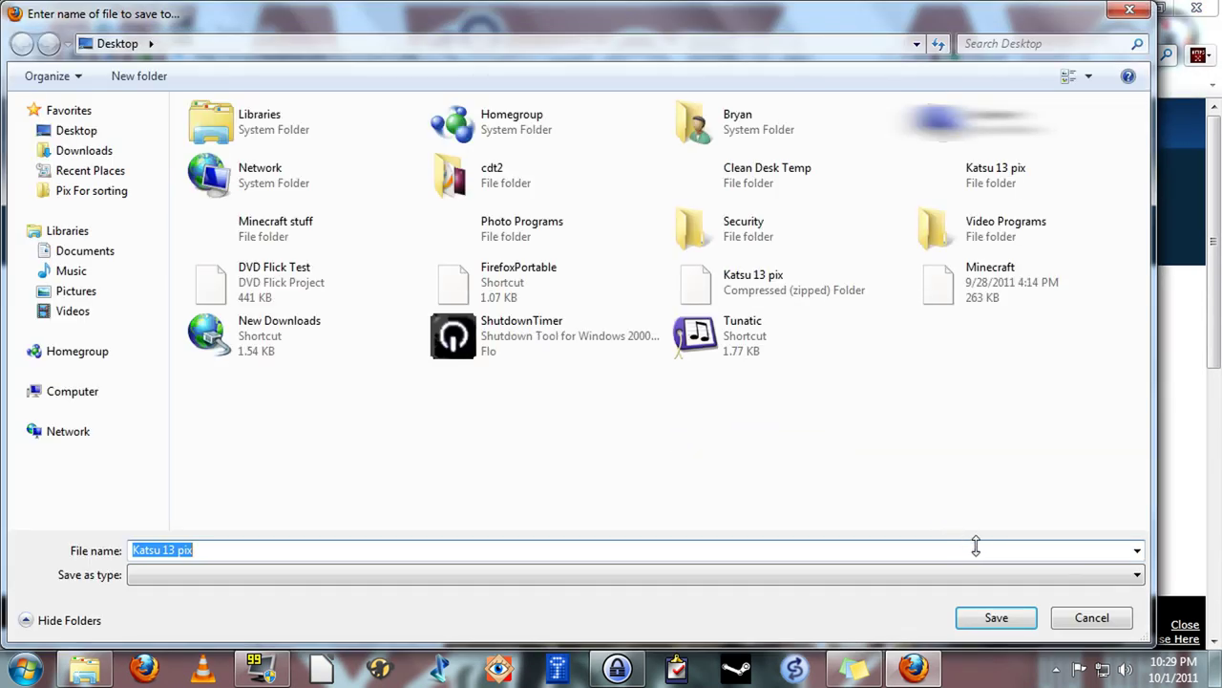
click(996, 618)
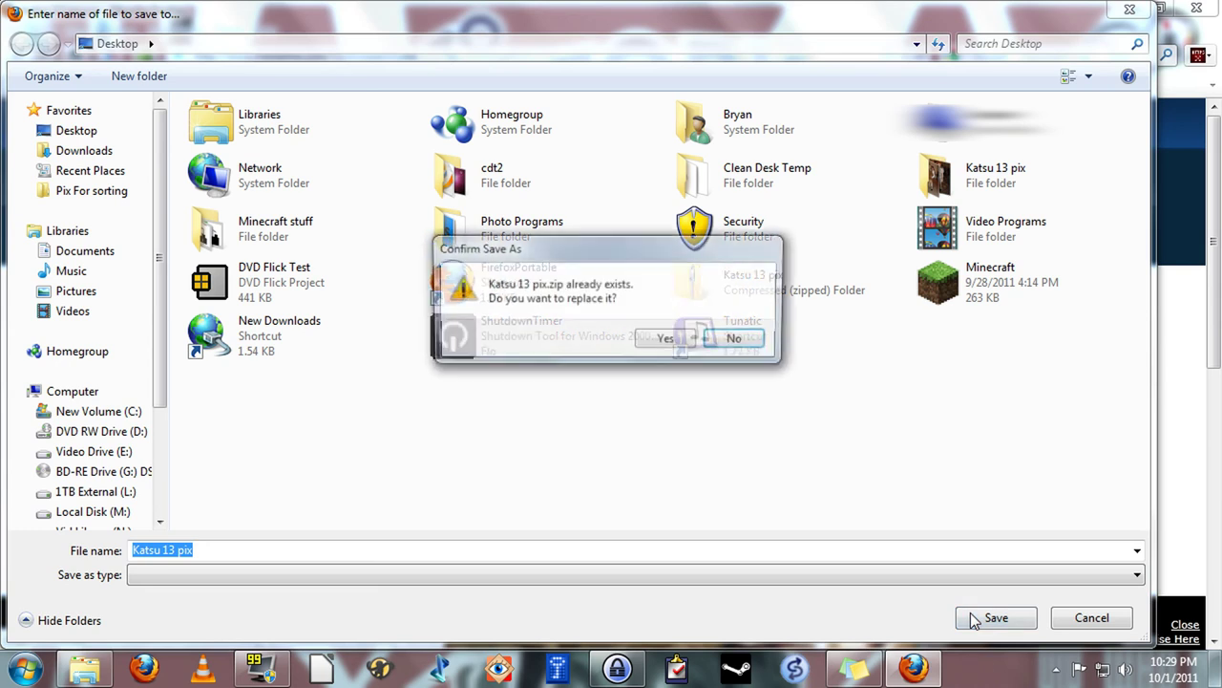
click(738, 339)
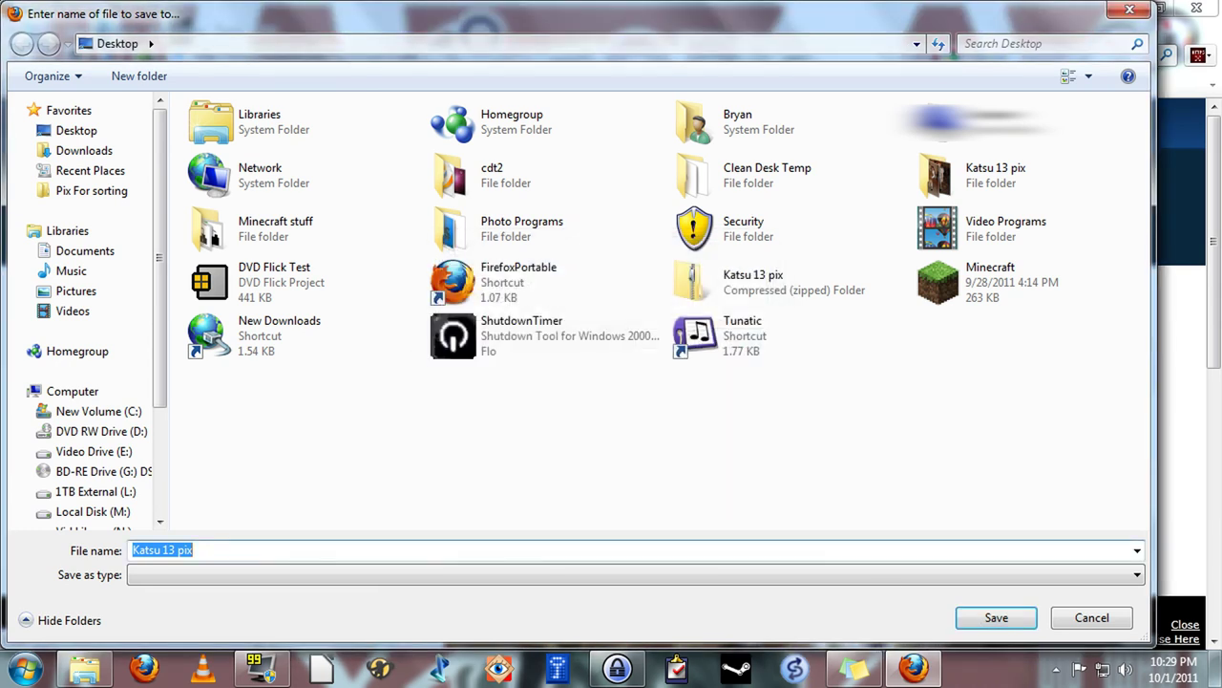
text(1)
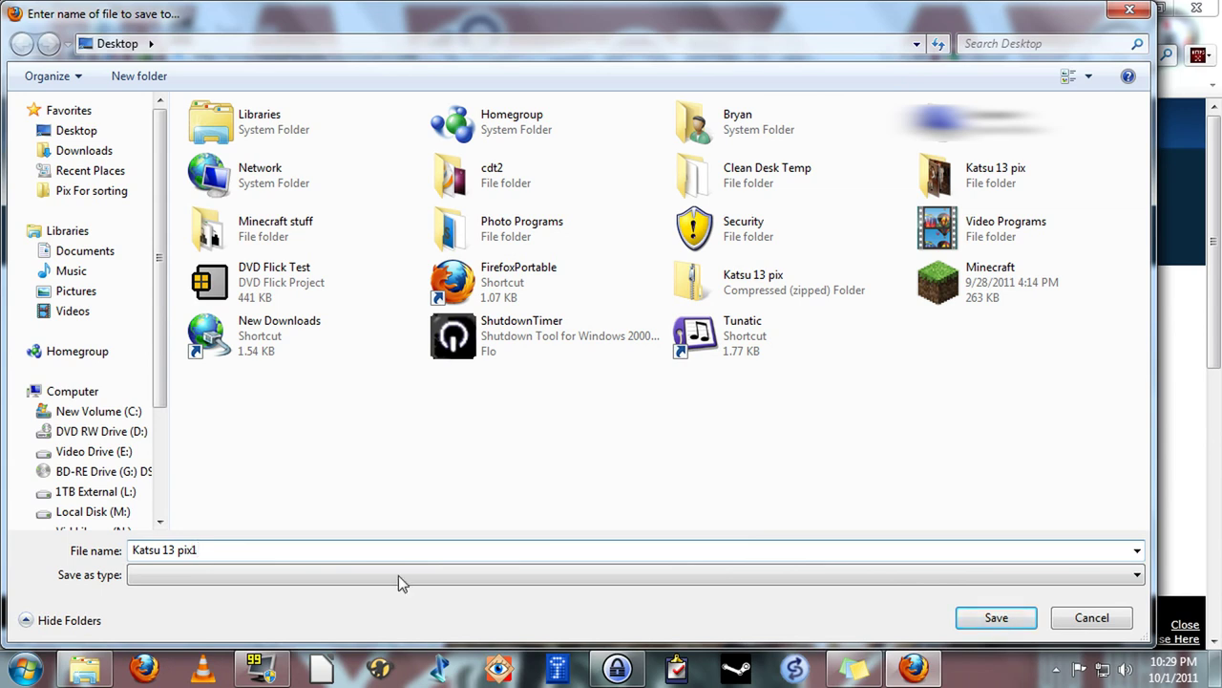
click(996, 621)
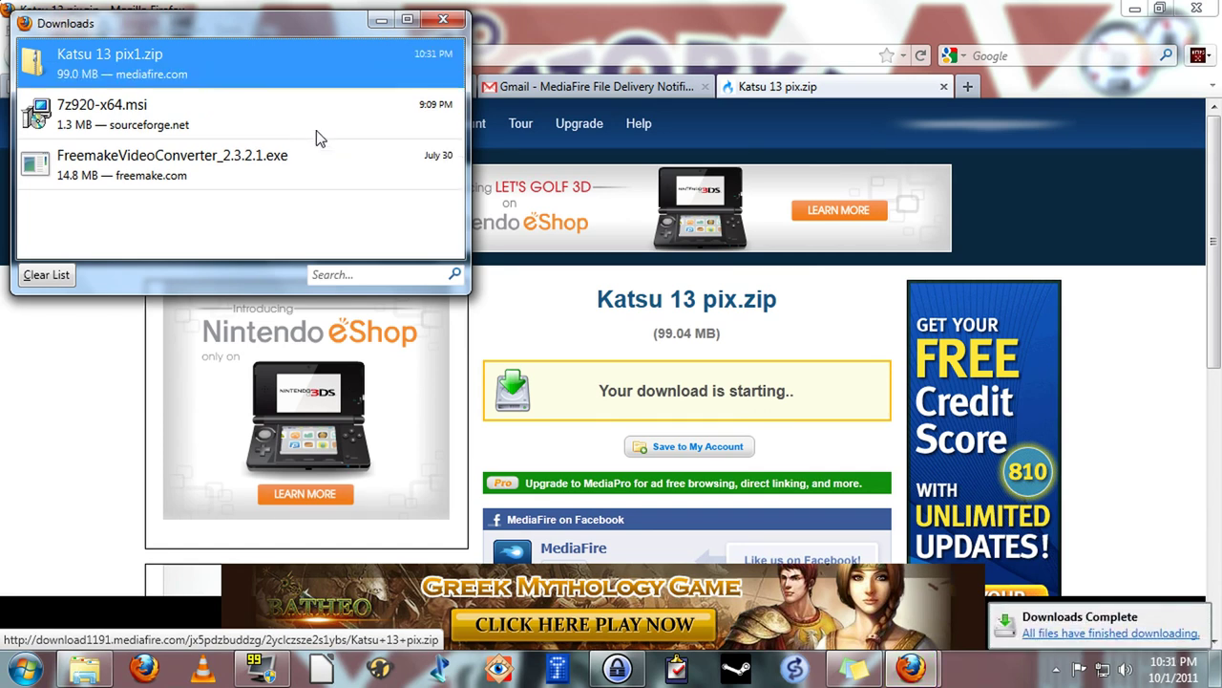
click(442, 21)
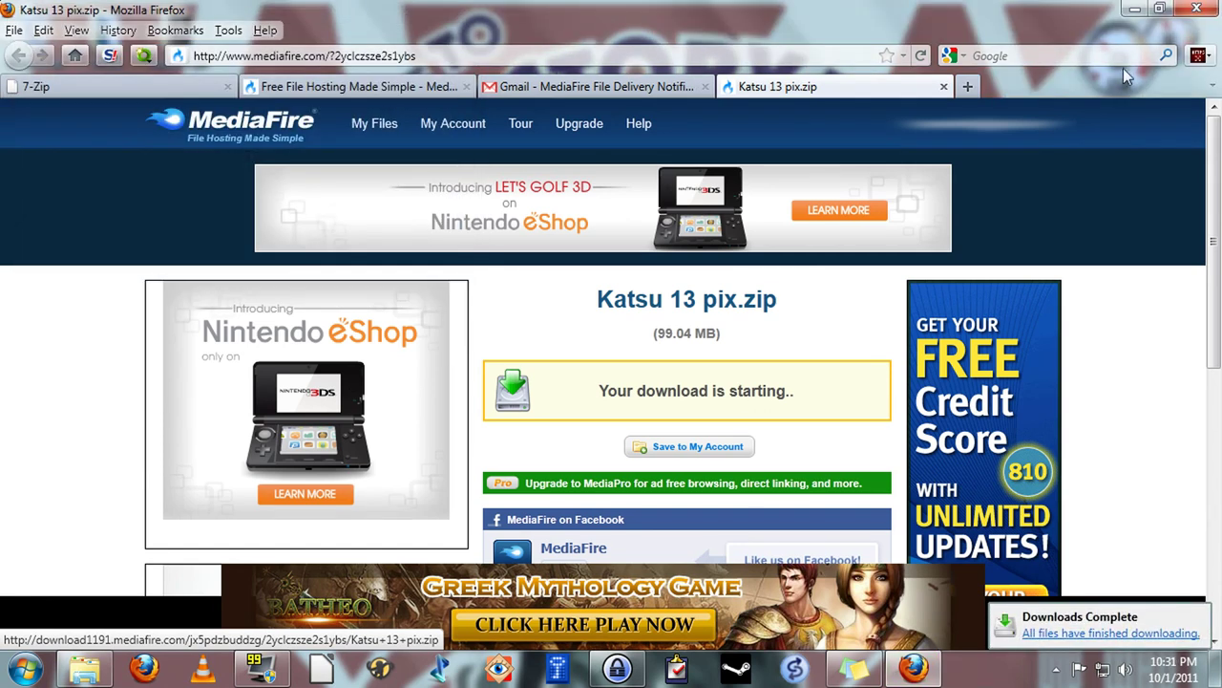
Minimise Firefox, move Katsu 13 pix1 zip into open desktop space, and open the archive
click(1140, 12)
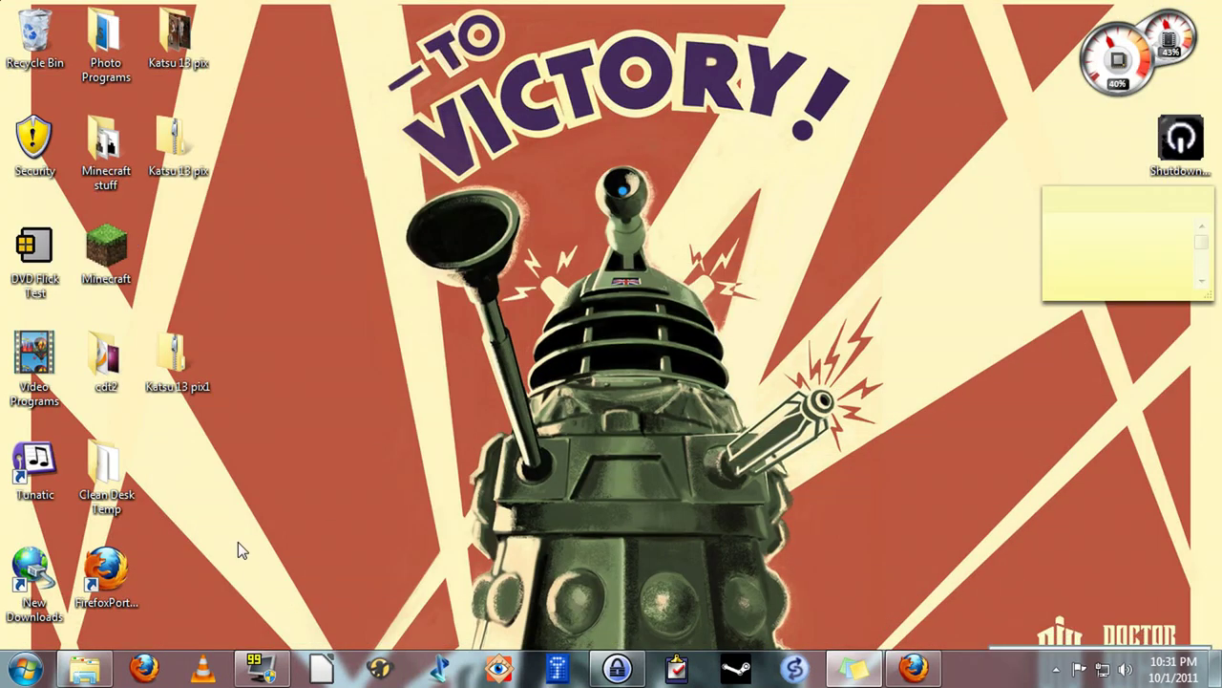
drag(185, 370, 329, 267)
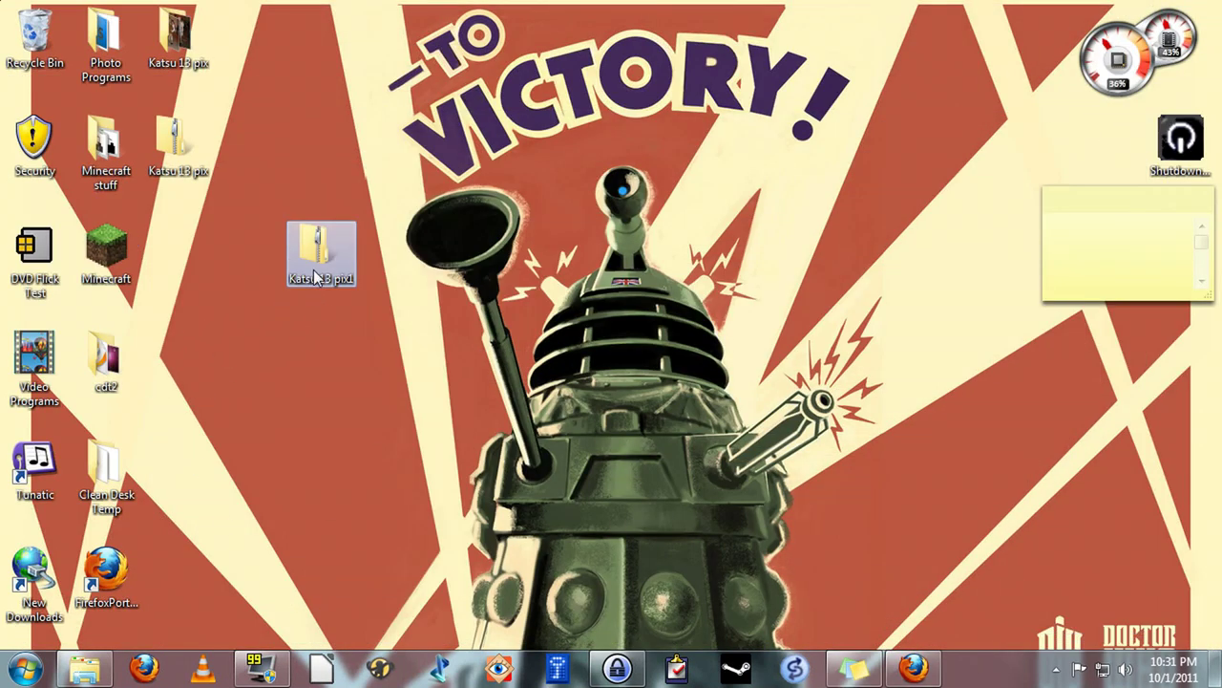
mouse_move(315, 277)
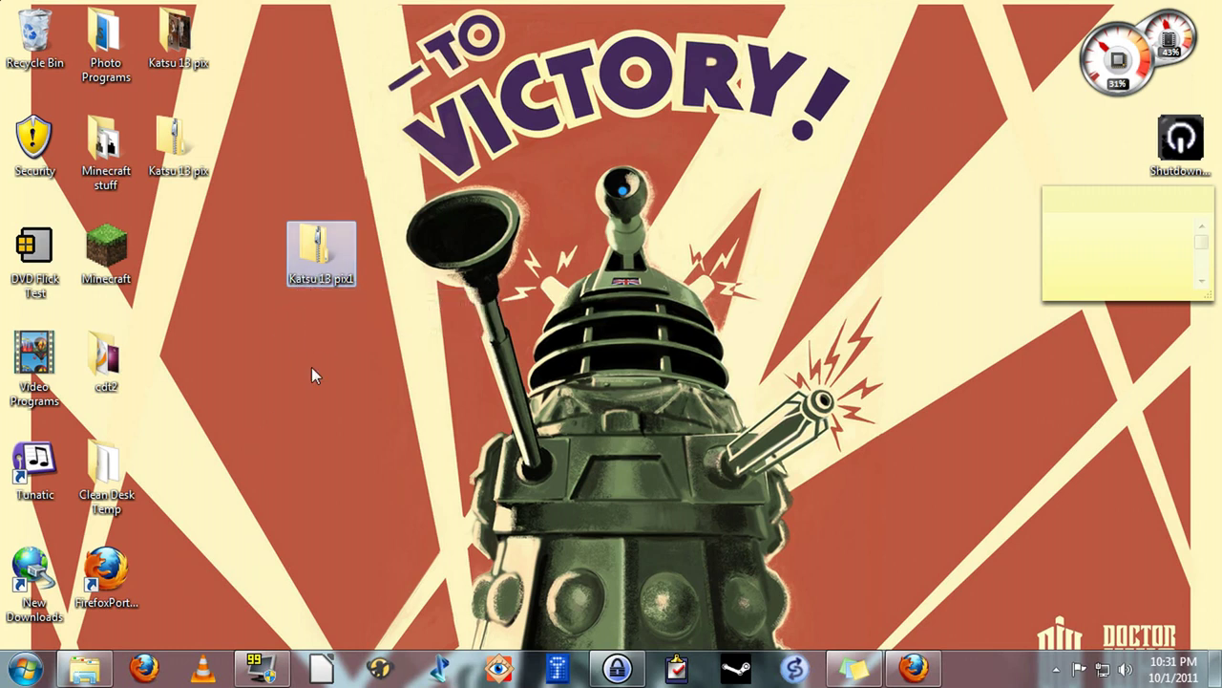
click(353, 245)
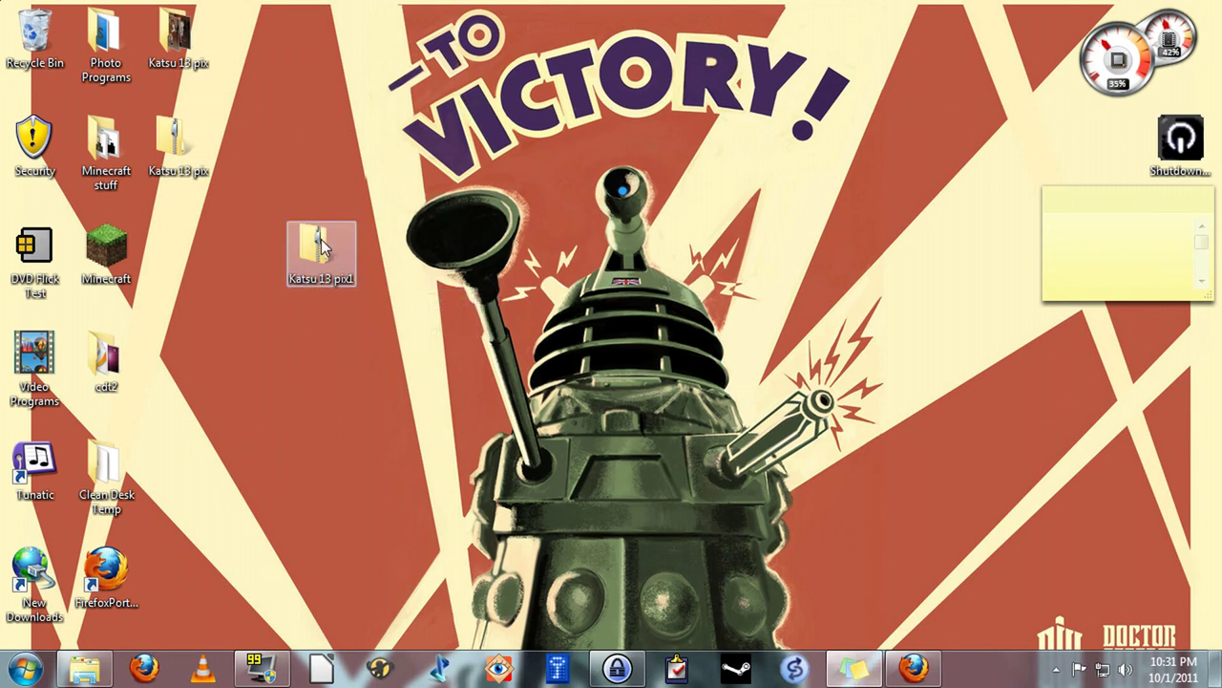
double_click(321, 247)
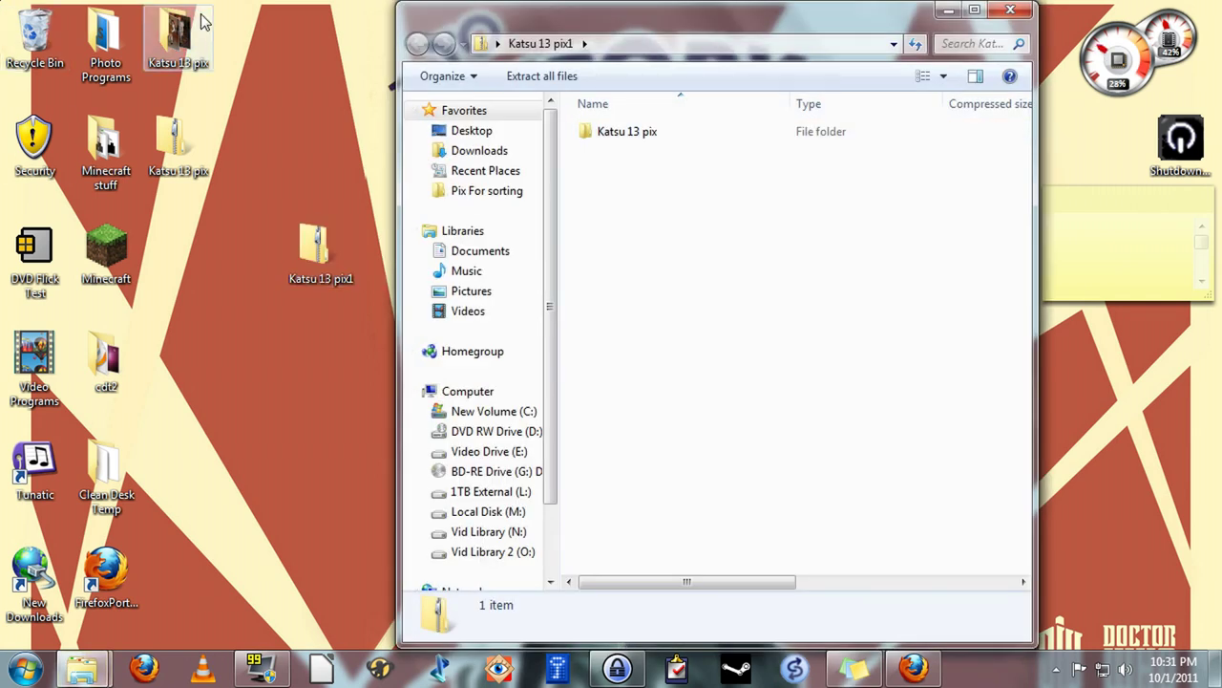
Delete the original Katsu 13 pix folder from the desktop to the Recycle Bin
right_click(169, 42)
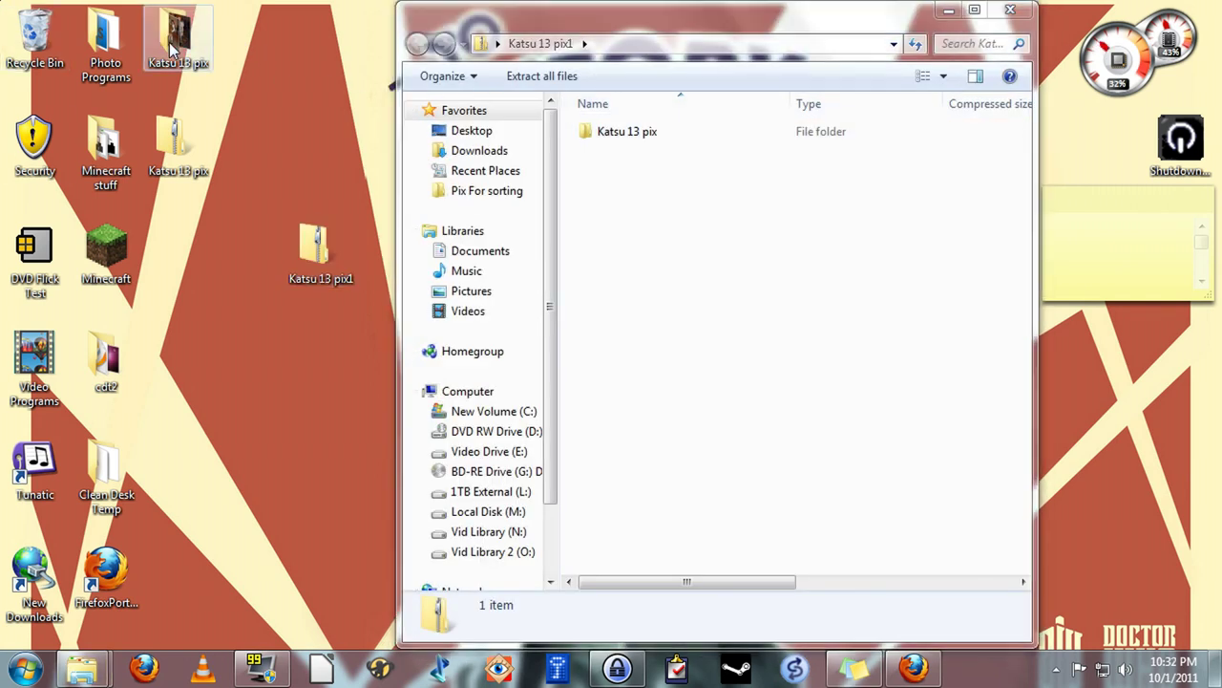
click(273, 562)
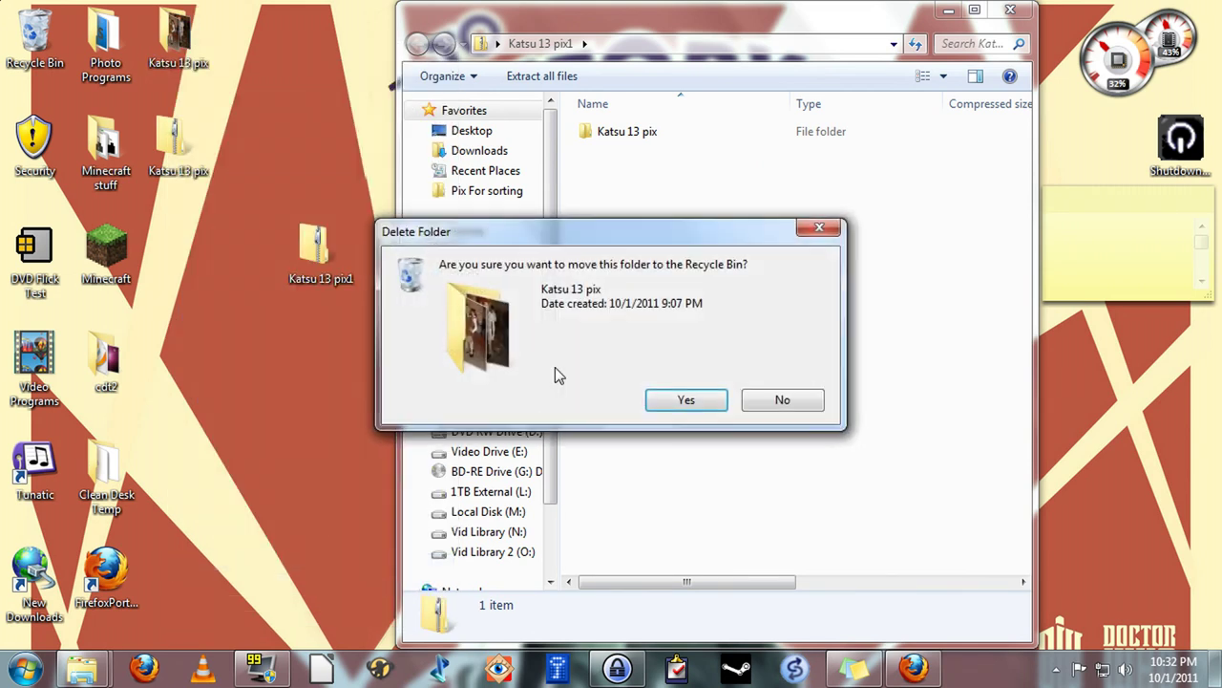
click(668, 399)
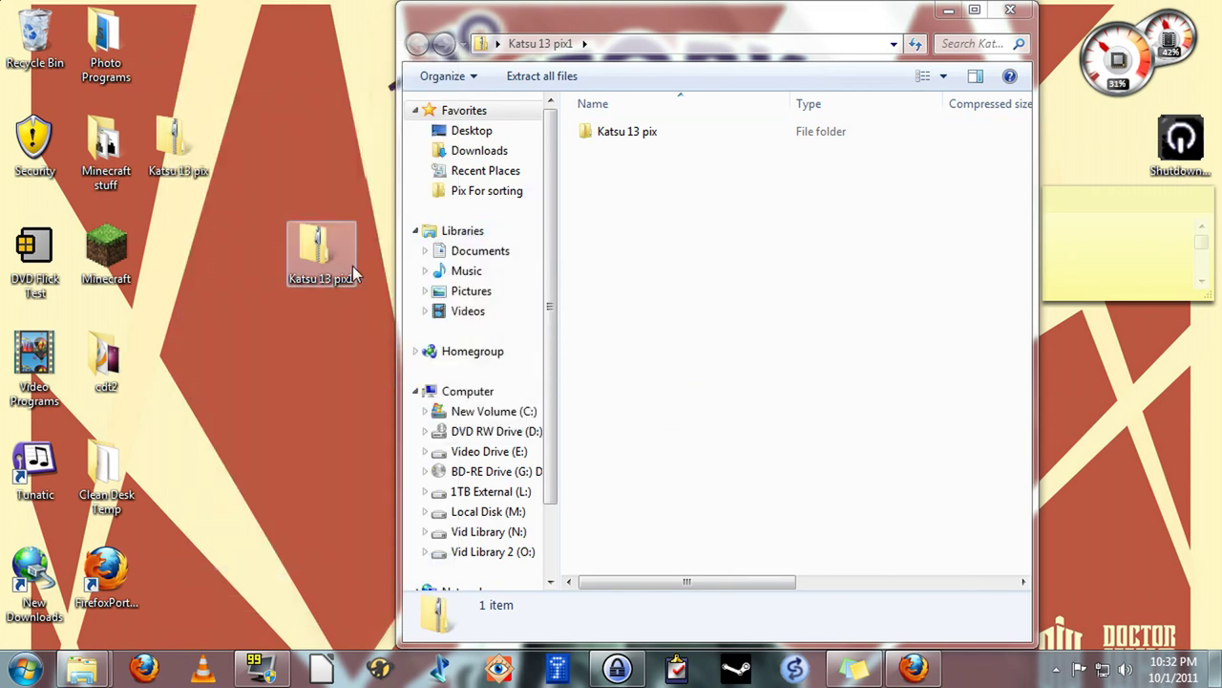
Extract the Katsu 13 pix folder from the archive to the desktop using the archive password
click(628, 134)
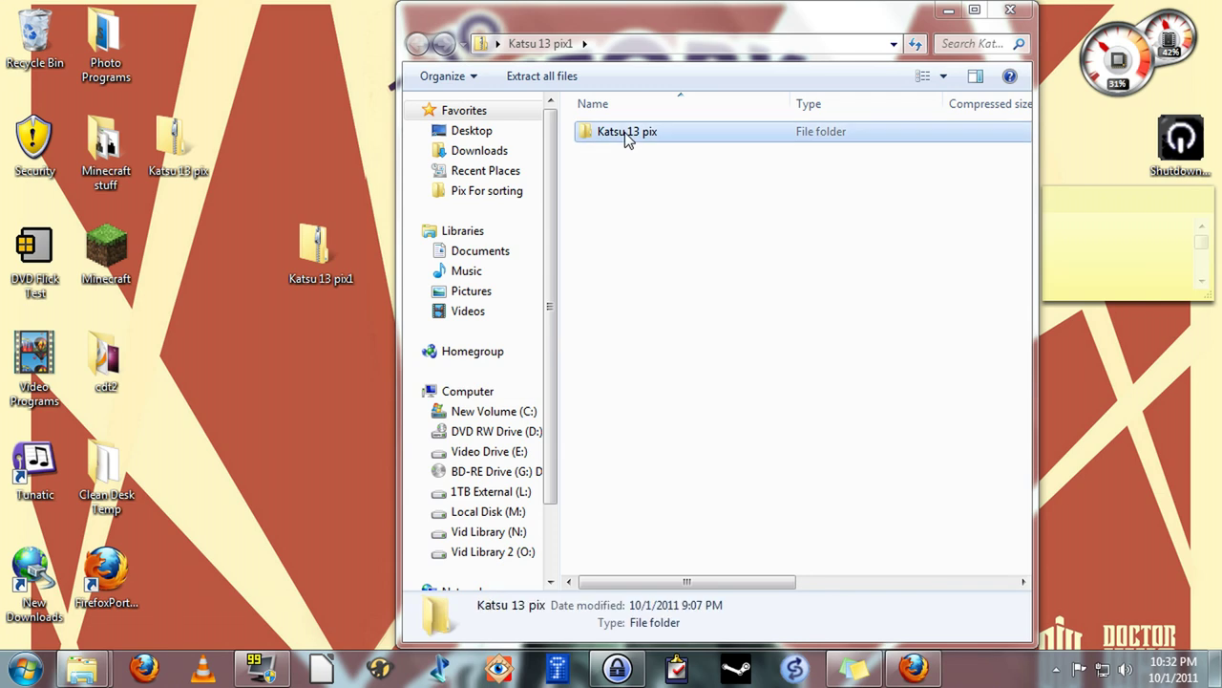
drag(628, 134, 244, 403)
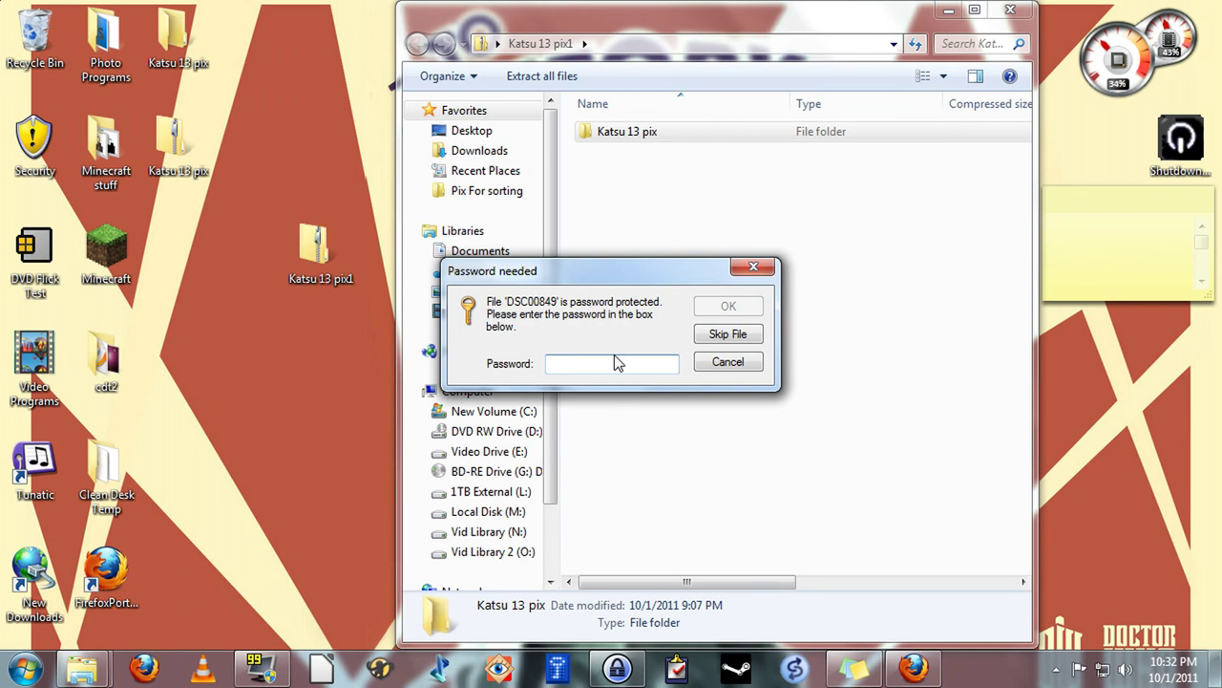
text(••••)
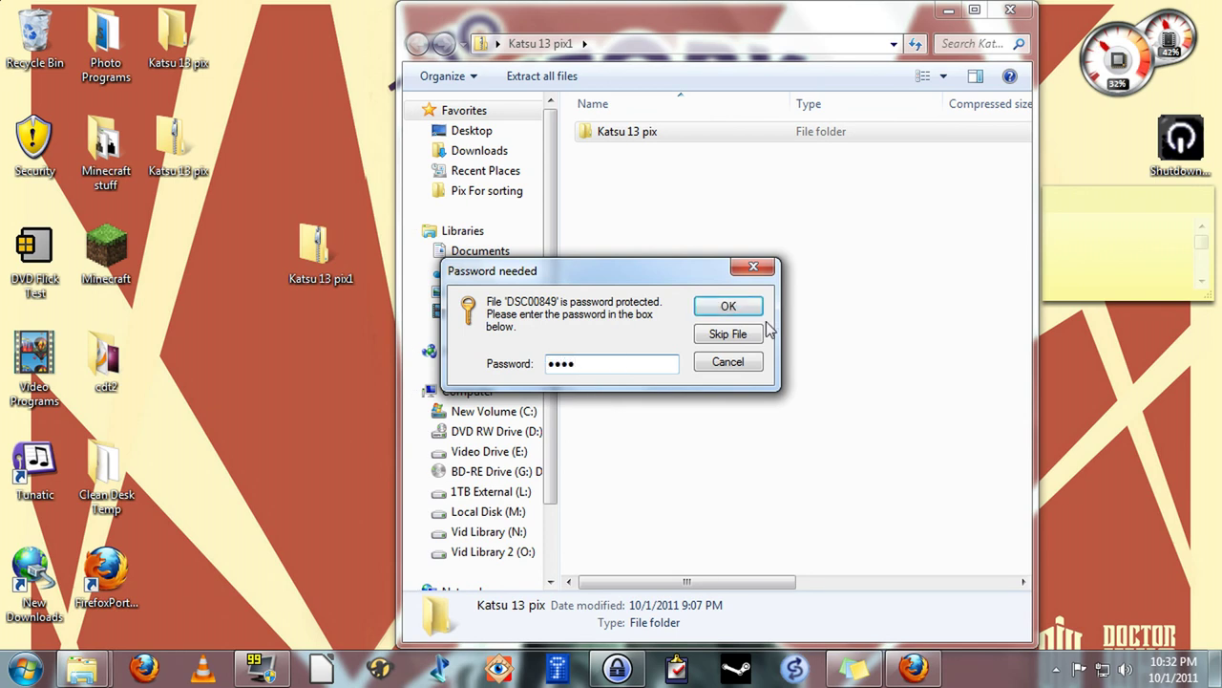
click(742, 315)
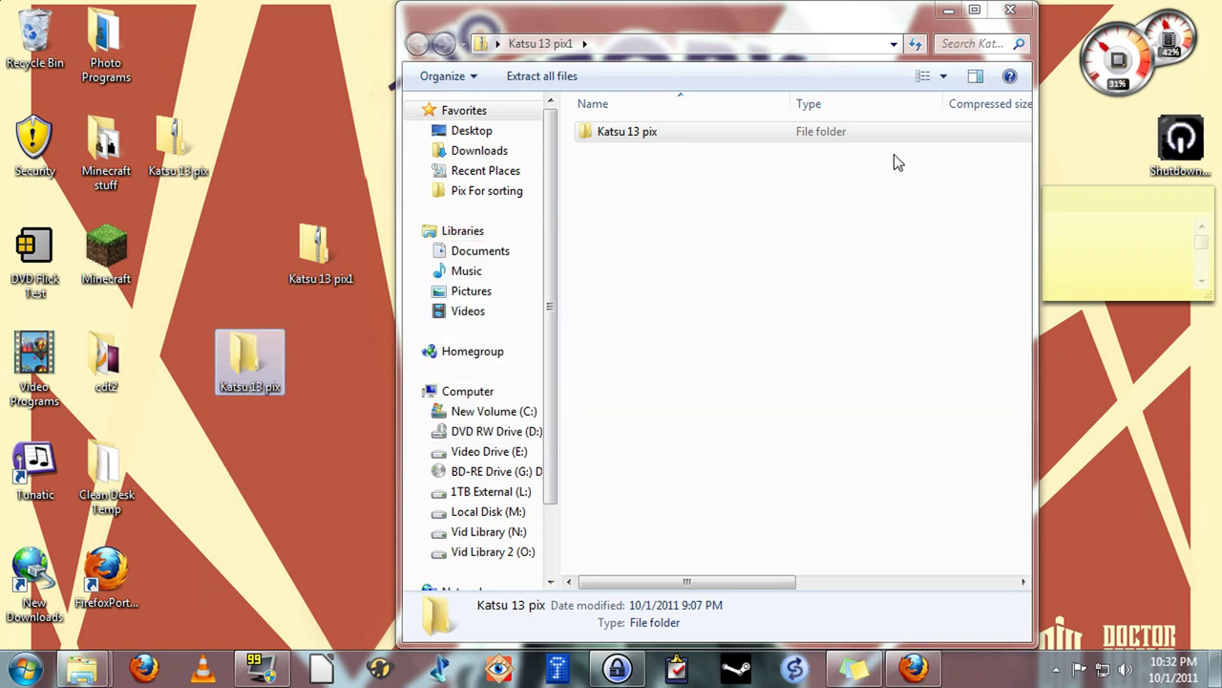
click(1010, 10)
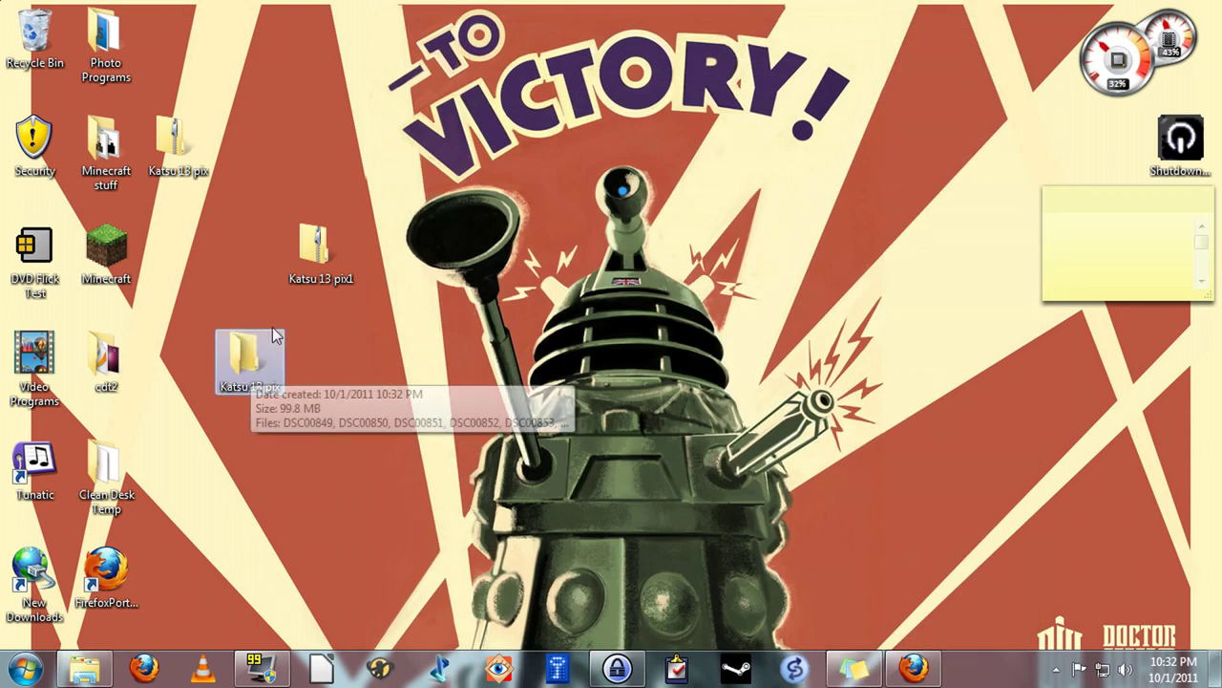
Review the 41 photos in Katsu 13 pix, recycle Katsu 13 pix1 zip, and return to MediaFire
double_click(246, 370)
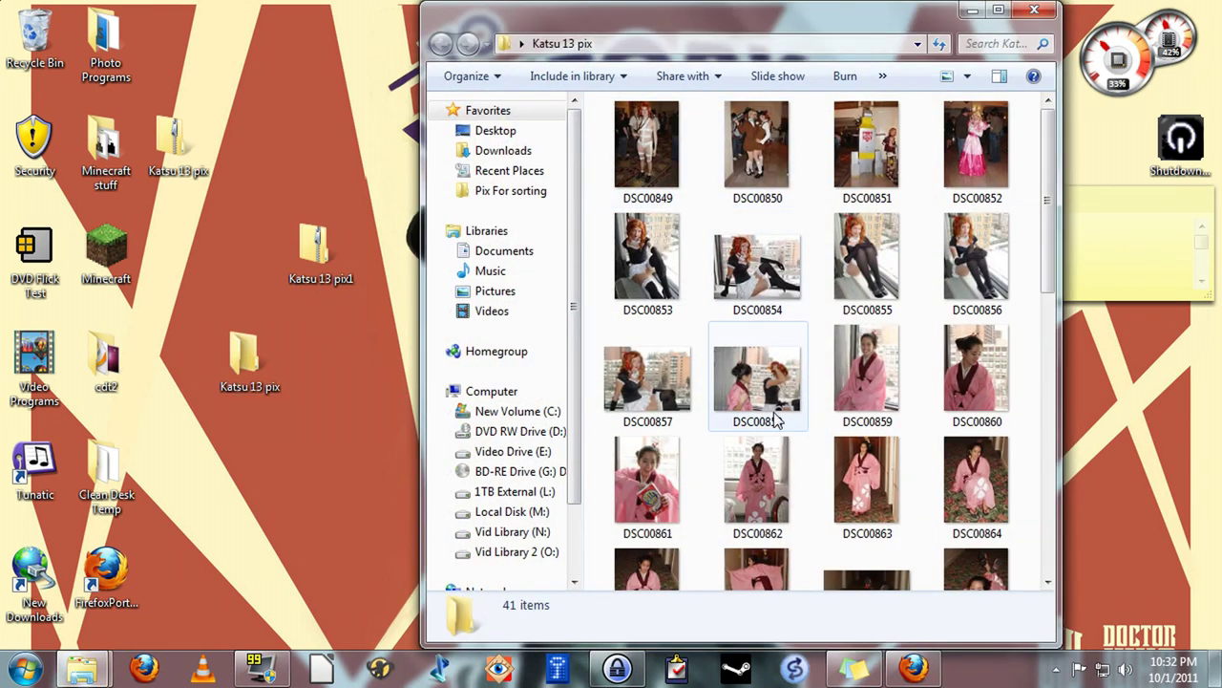
click(1044, 15)
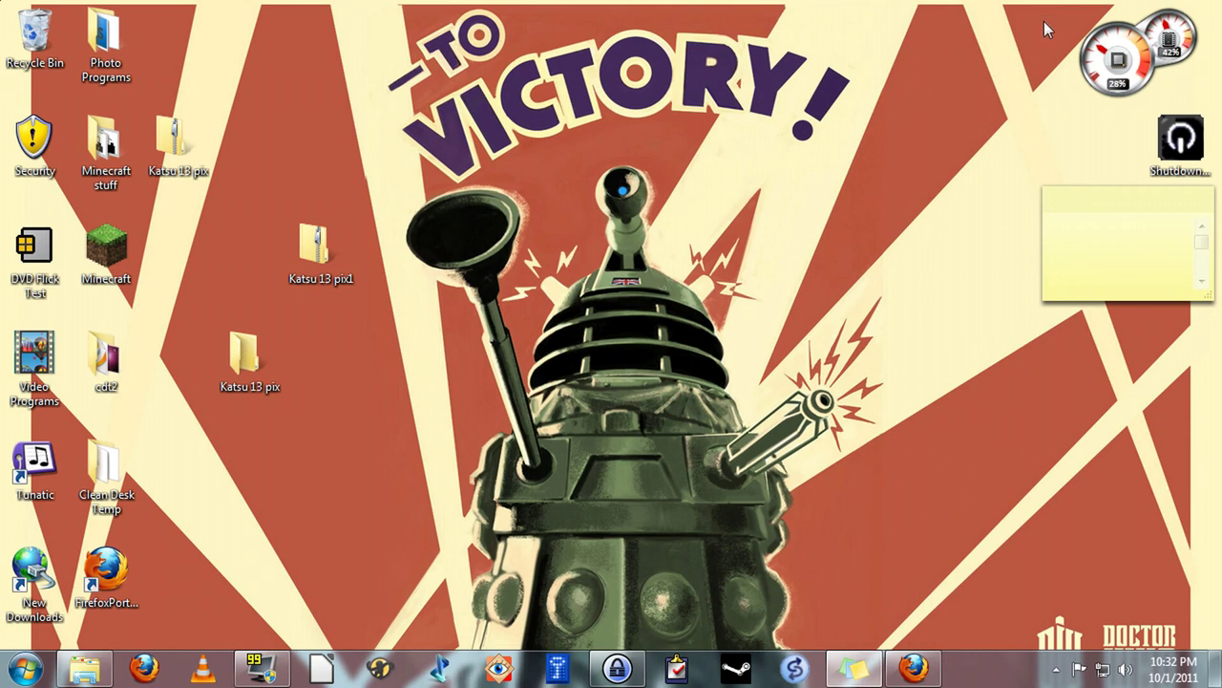
right_click(317, 227)
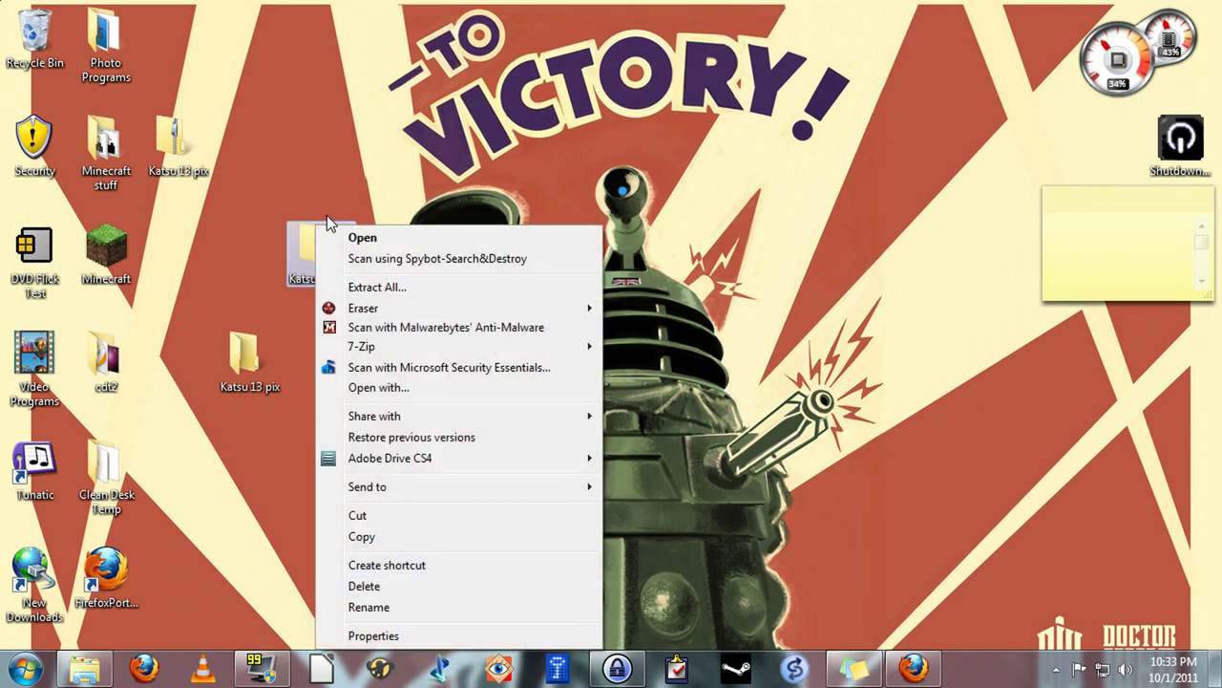
right_click(302, 226)
click(390, 592)
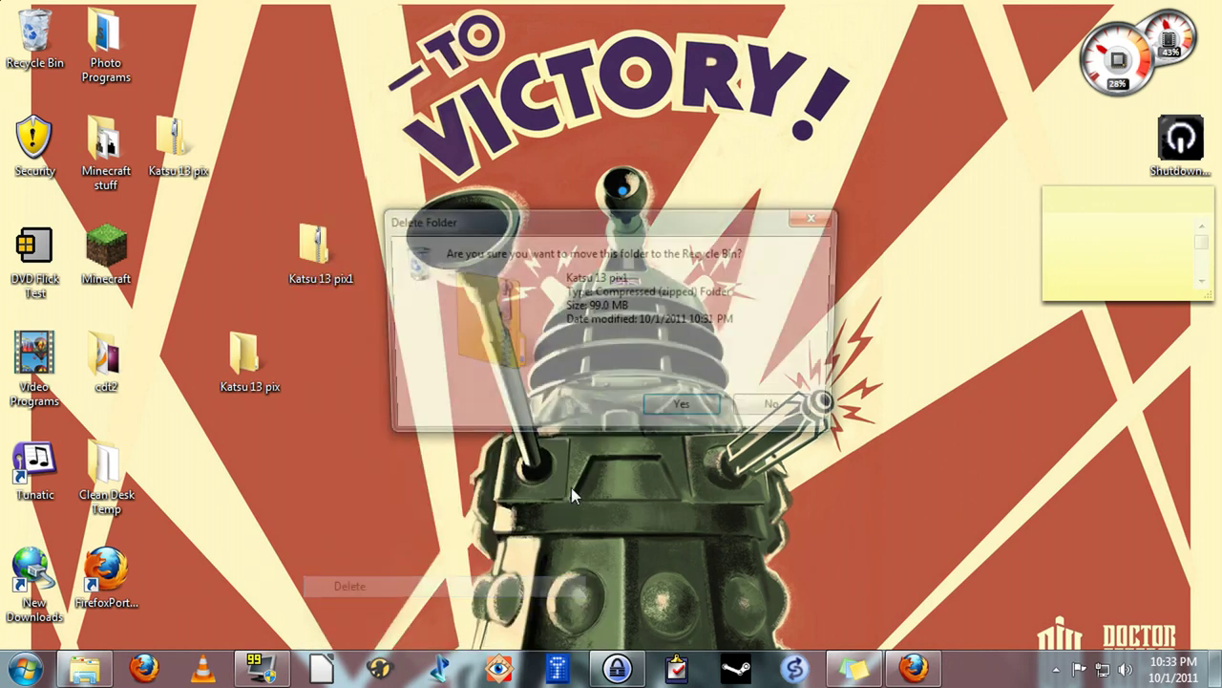
click(721, 418)
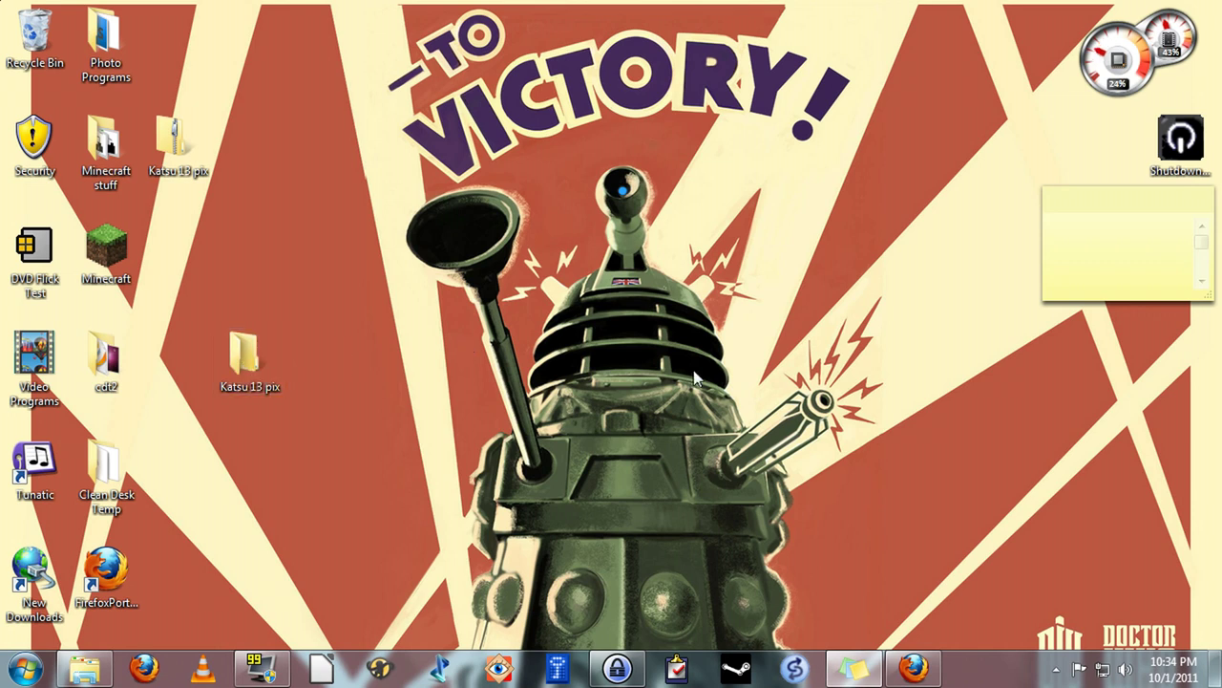
click(915, 672)
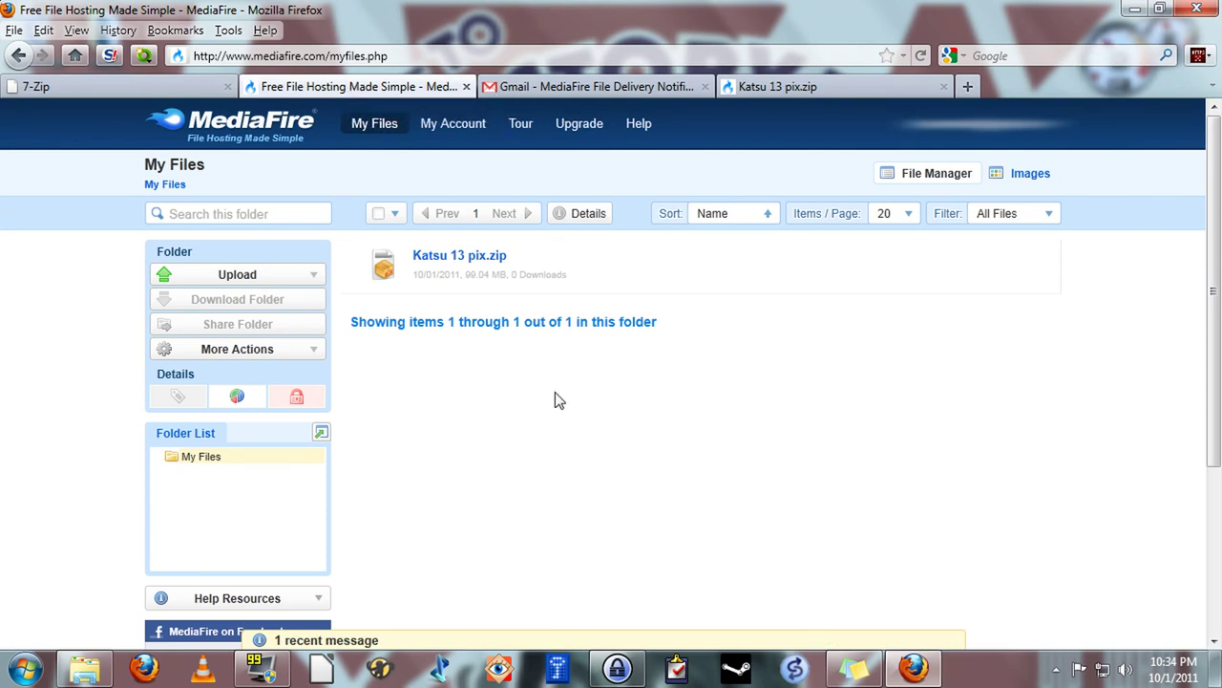
Delete Katsu 13 pix.zip from MediaFire's My Files so 0 items remain, then show the desktop
mouse_move(525, 261)
click(661, 255)
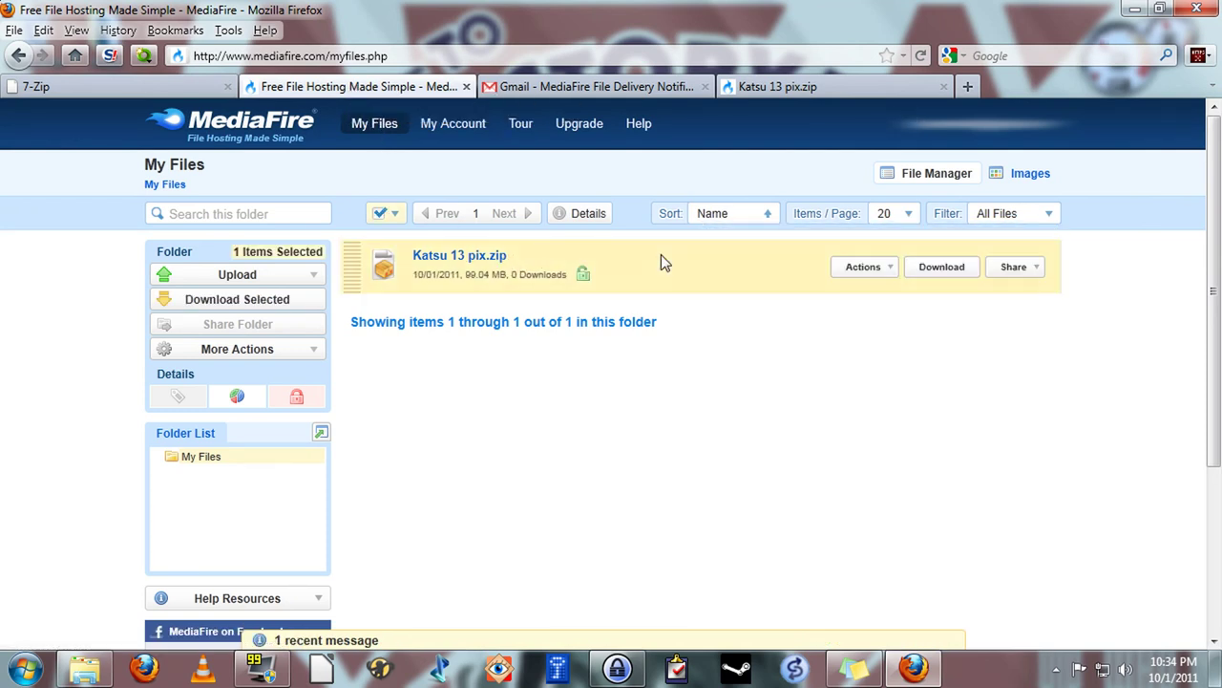
click(855, 272)
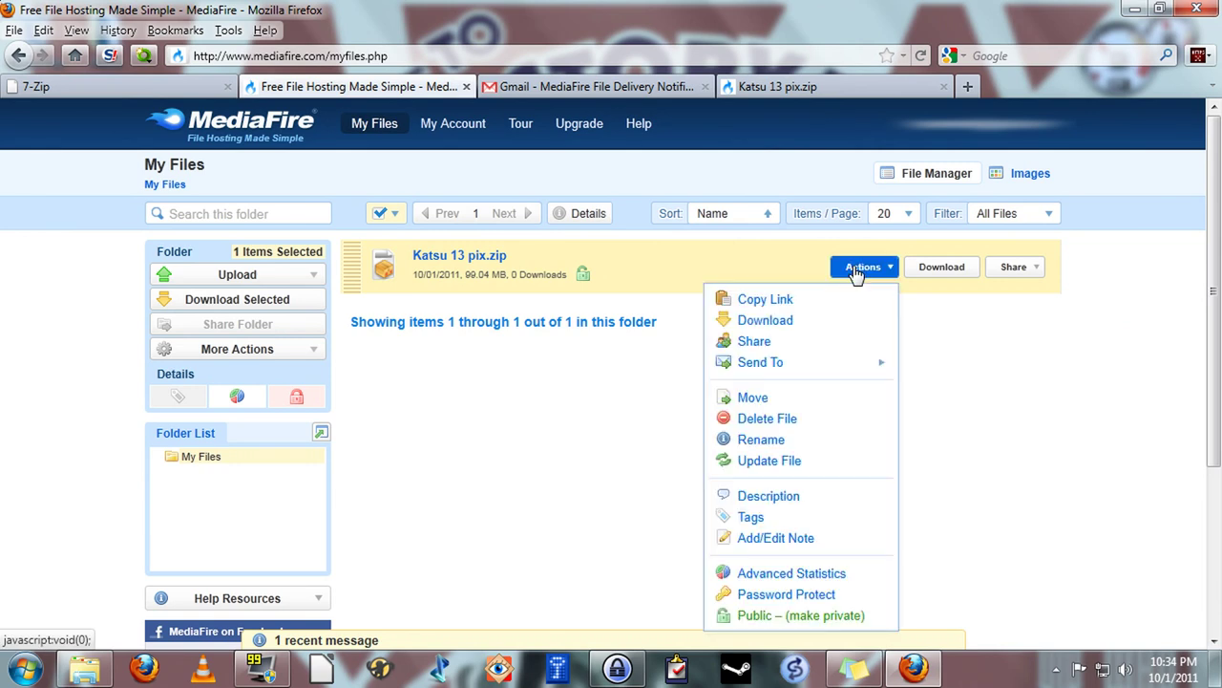
click(769, 424)
click(636, 346)
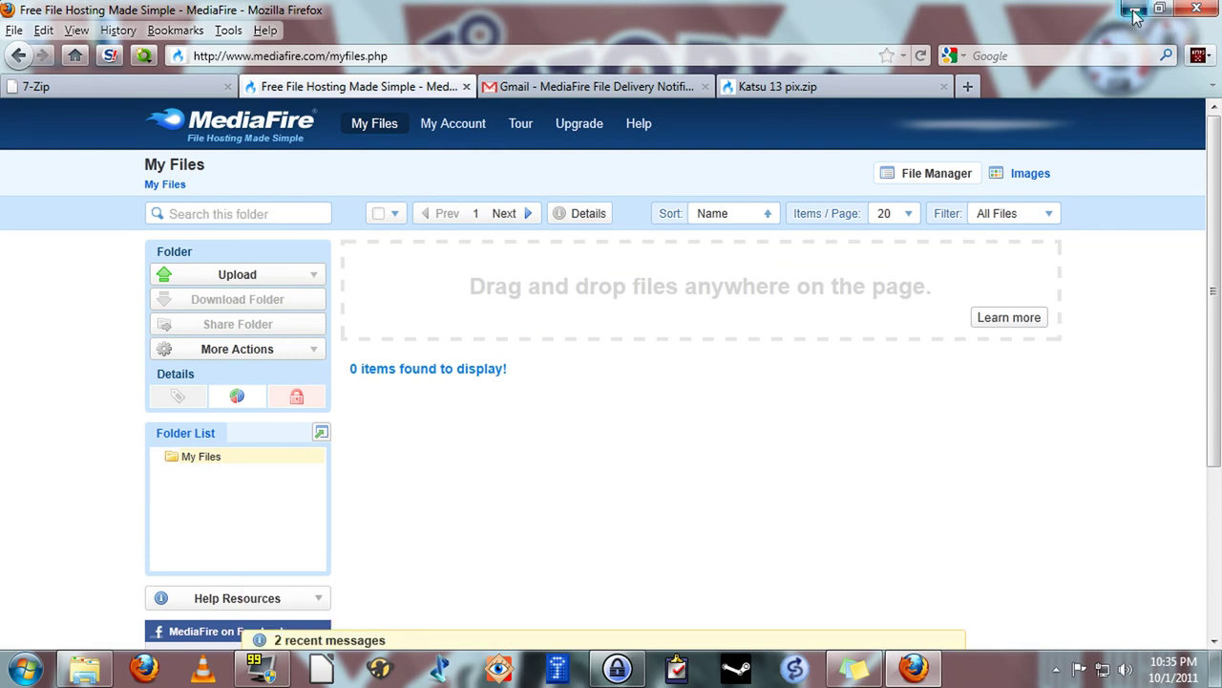
key(super+d)
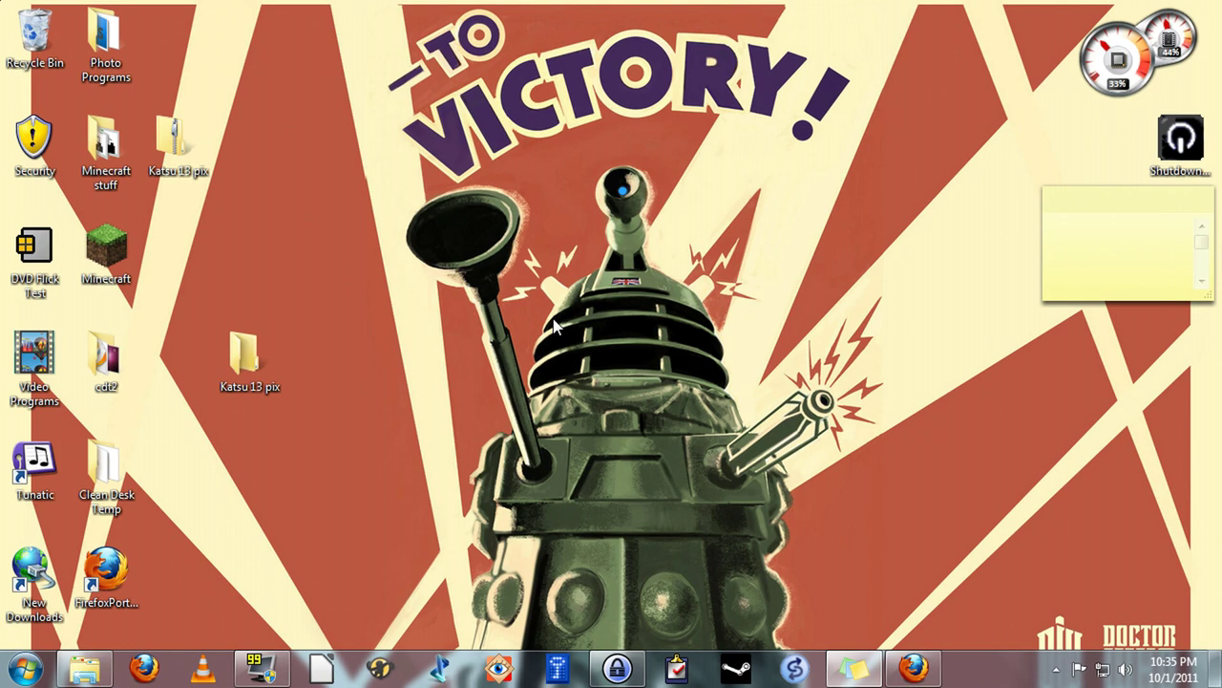